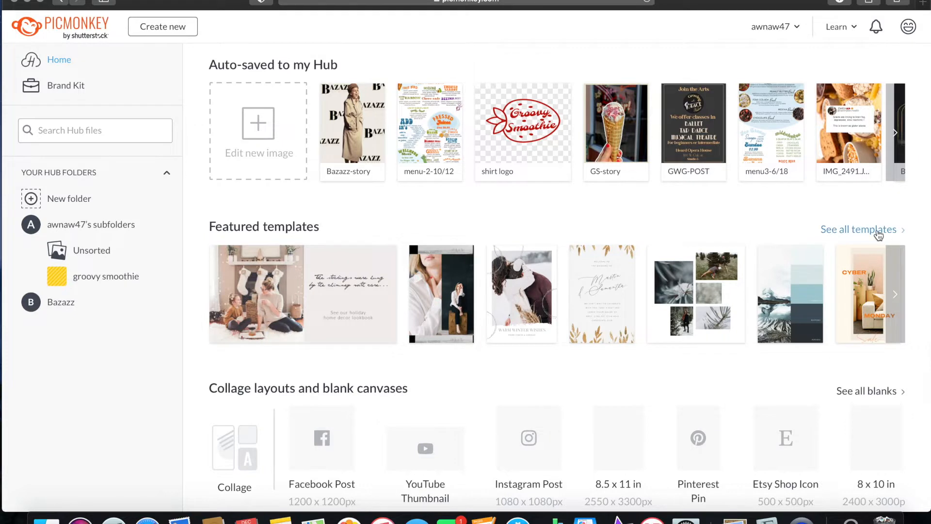
Open the full template collection and search it for "youtube".
click(878, 235)
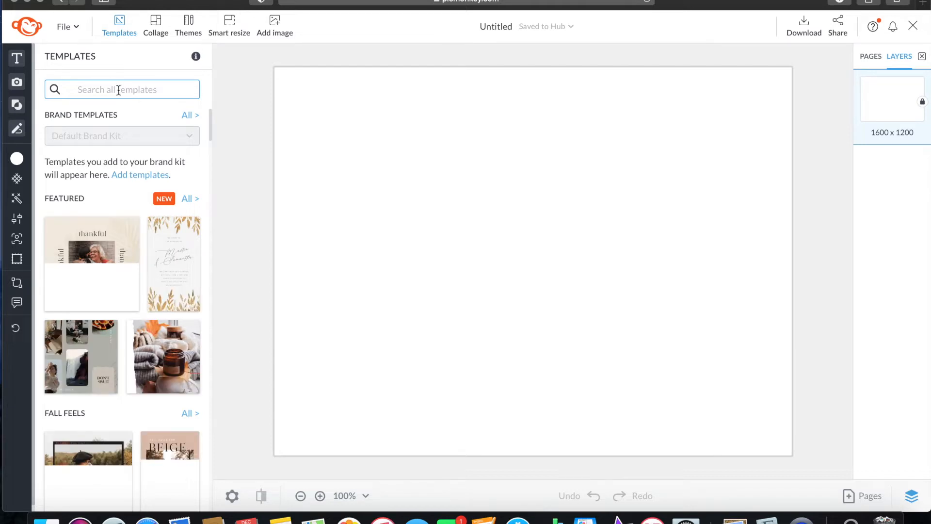
click(119, 90)
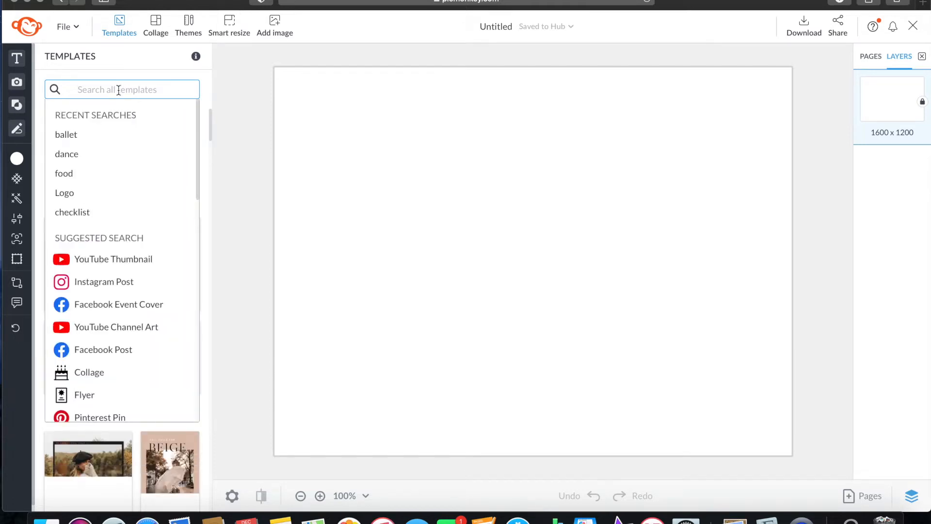
text(youtube)
key(Return)
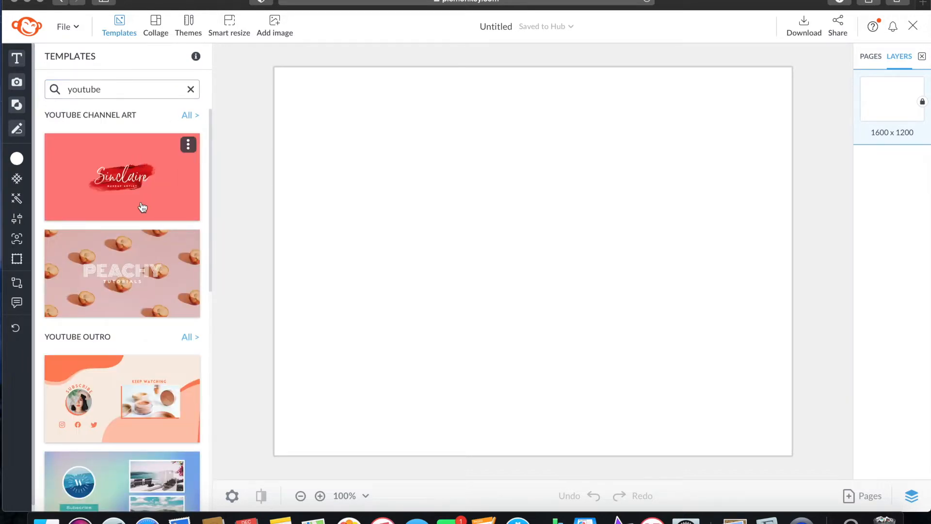
Apply the orange "my top 5 VR games" YouTube thumbnail template to the canvas.
scroll(125, 242, down, 3)
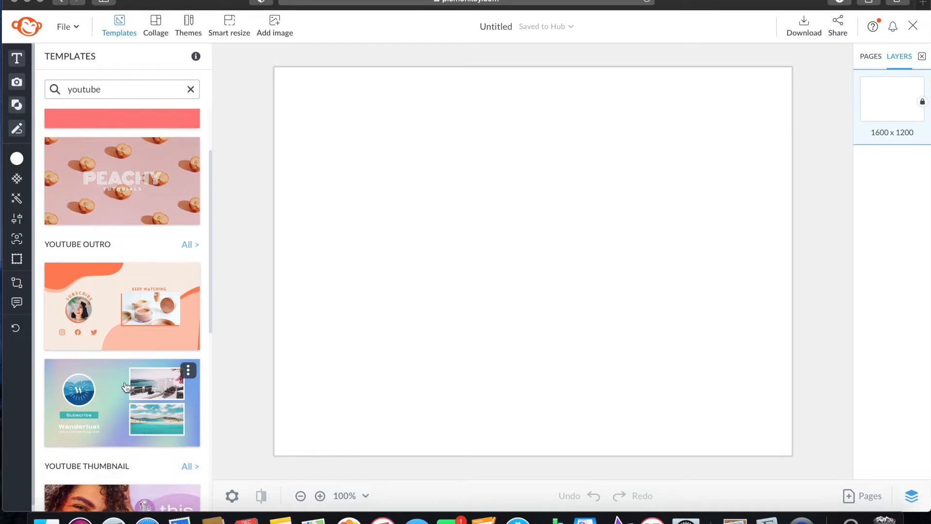
scroll(126, 385, down, 6)
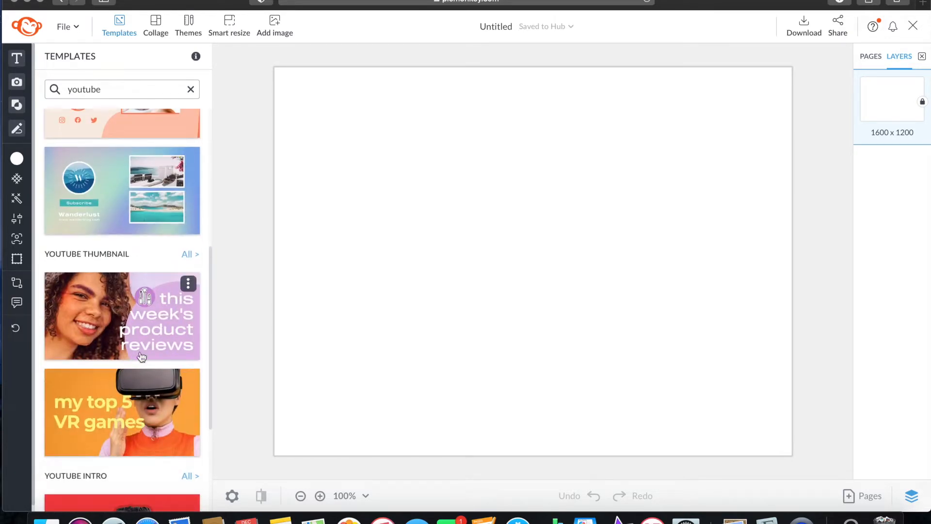
scroll(142, 358, down, 4)
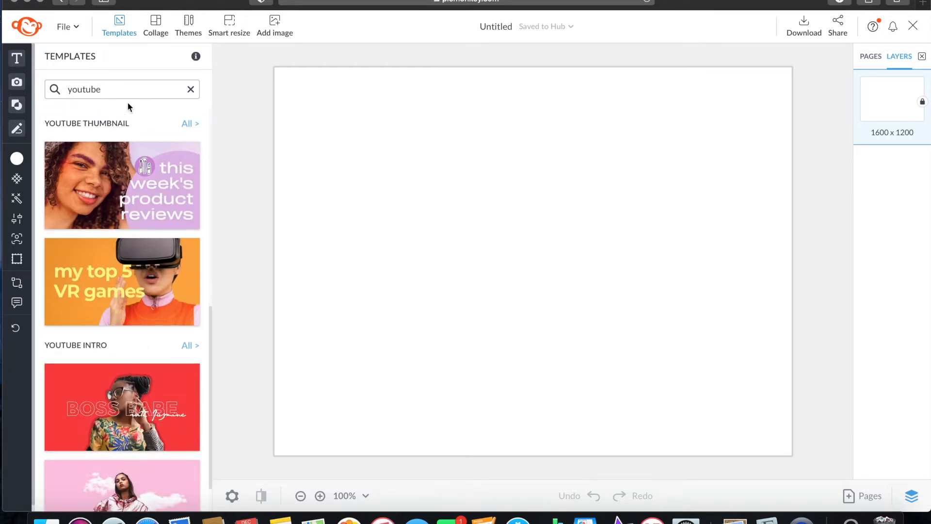
click(115, 287)
Replace the thumbnail's heading text with "Welcome to my youtube".
click(589, 299)
click(589, 299)
drag(432, 297, 332, 242)
text(W)
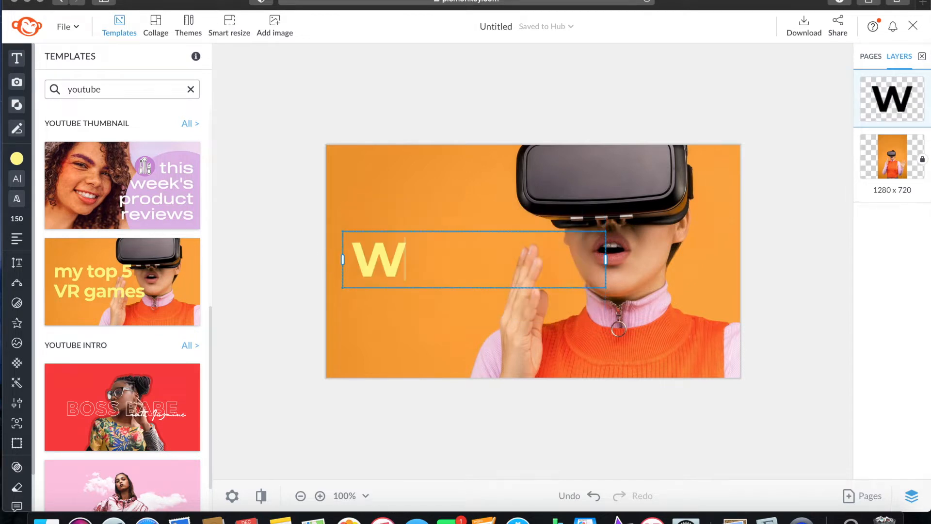
text(elcome to m)
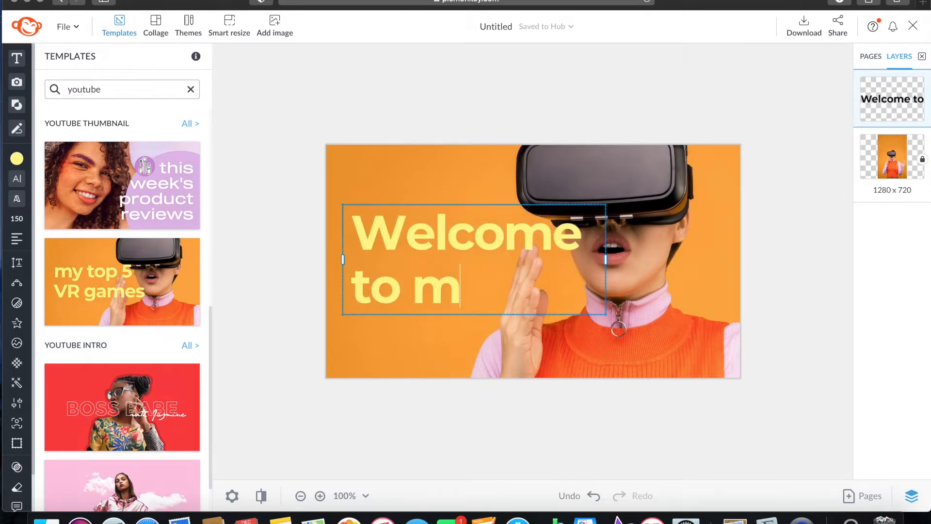
text(y youtube)
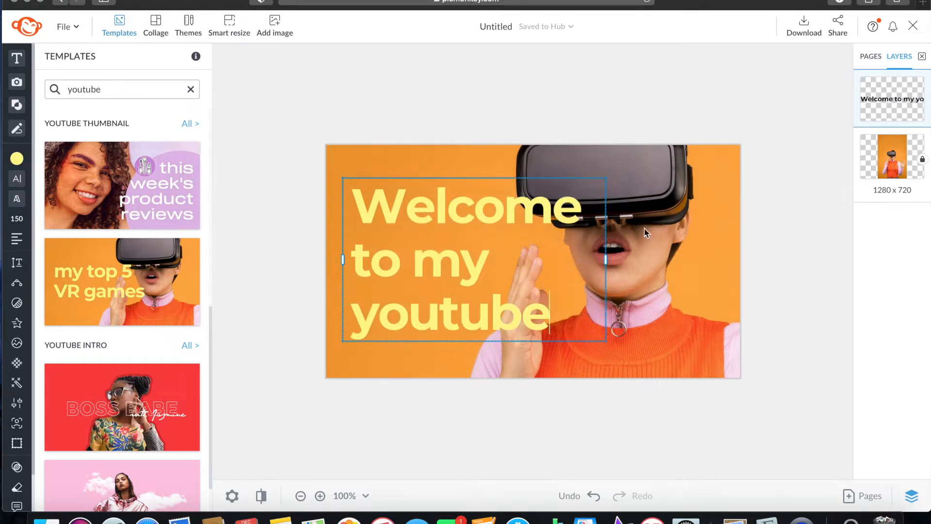
key(Escape)
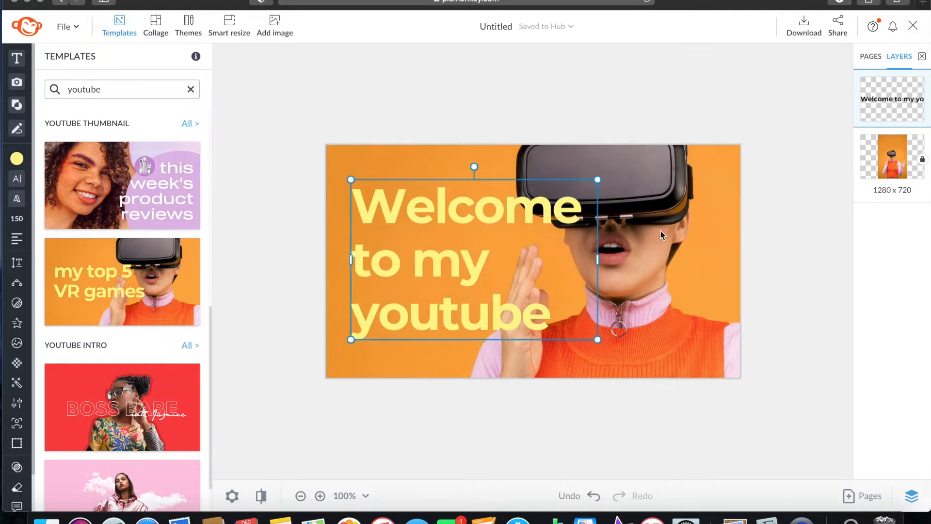
Widen and scale down the heading so it fits on two lines, and place it at the thumbnail's left side.
drag(594, 253, 664, 259)
drag(736, 246, 742, 244)
drag(747, 207, 736, 210)
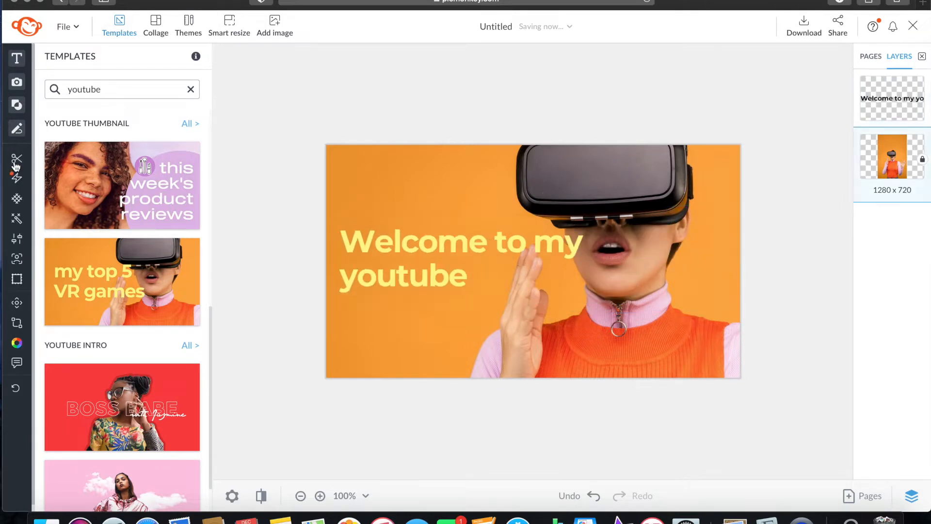
Return to the Hub home page and open the original Bazazz-story image for editing, not a copy.
mouse_move(23, 158)
click(27, 26)
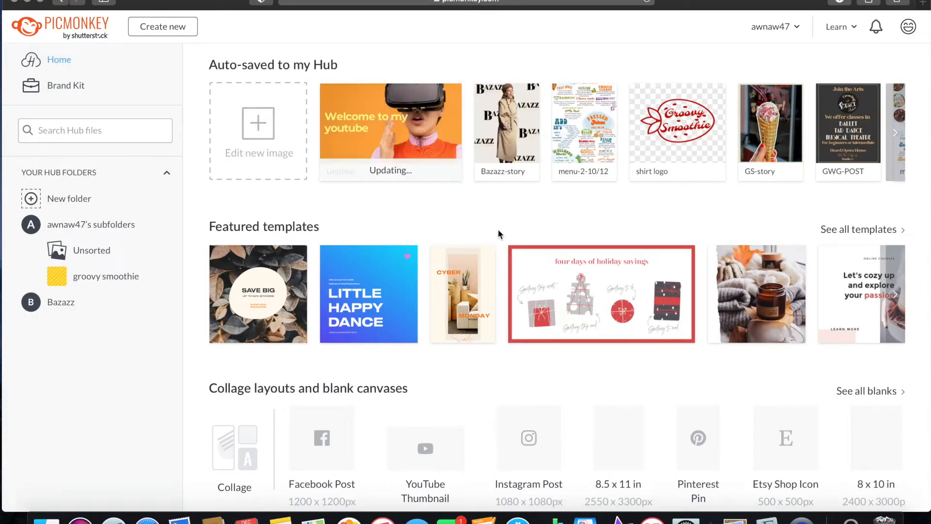
mouse_move(860, 93)
click(517, 147)
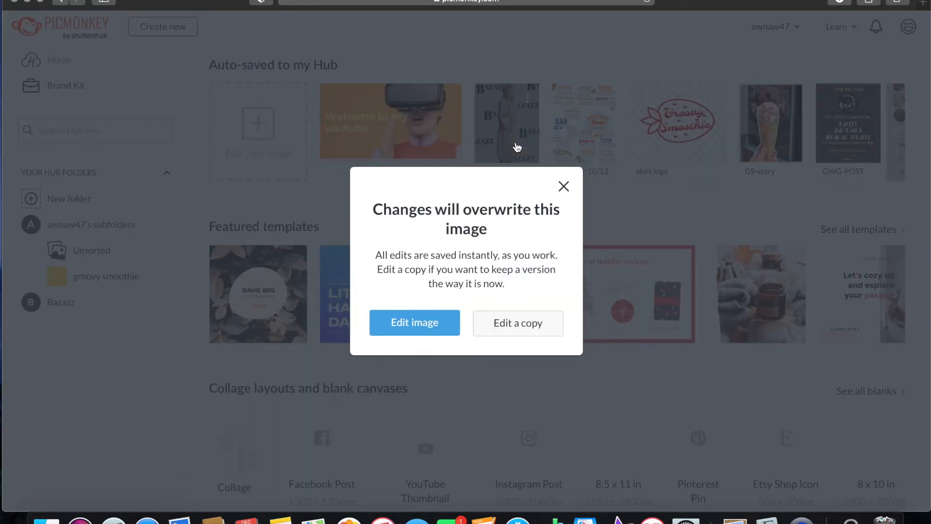
click(388, 321)
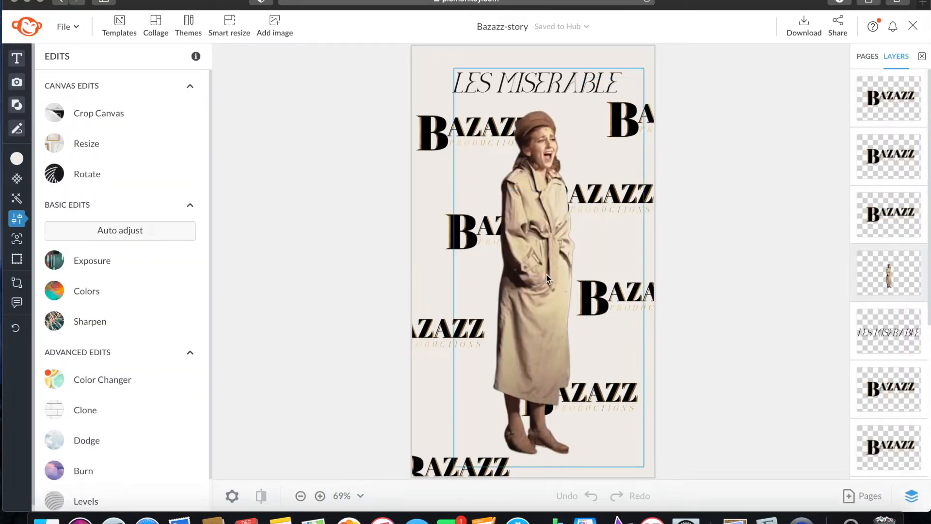
Examine the custom size and Instagram options that Smart resize offers for the story.
scroll(547, 277, down, 2)
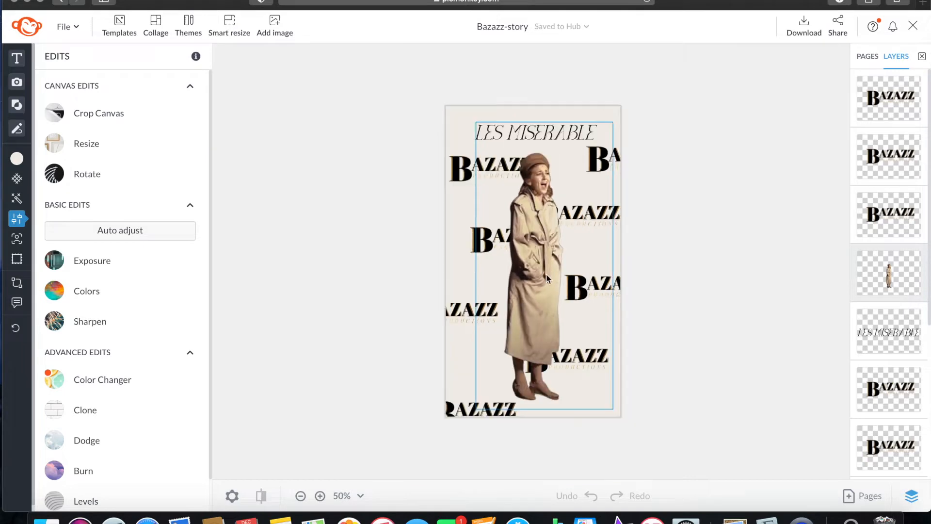
click(231, 25)
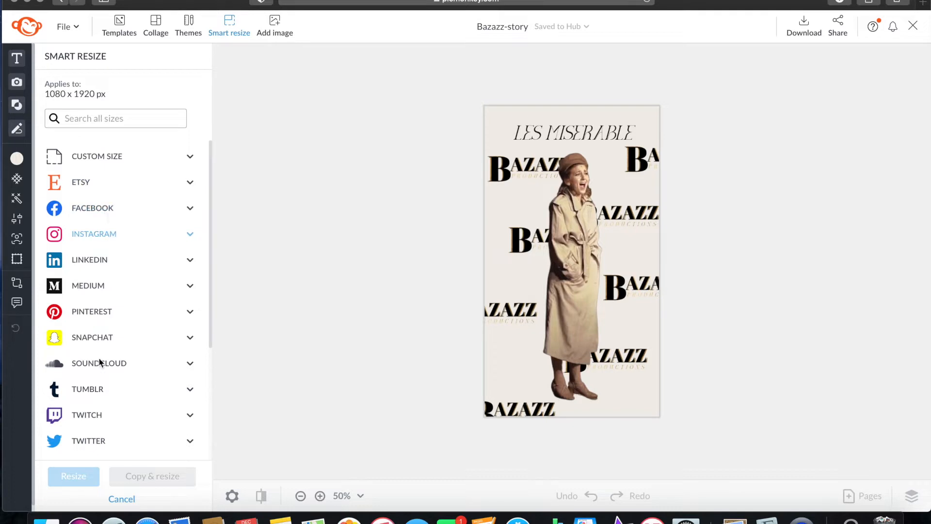
click(100, 152)
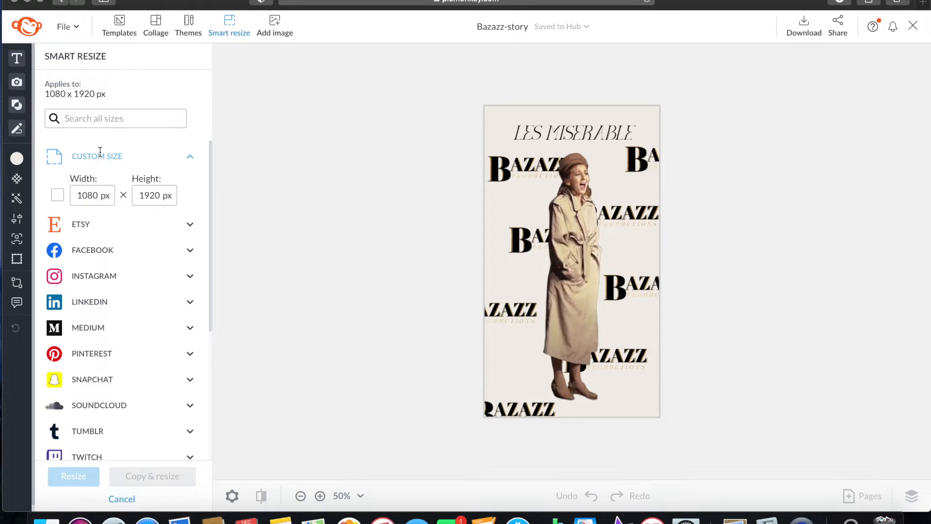
click(188, 156)
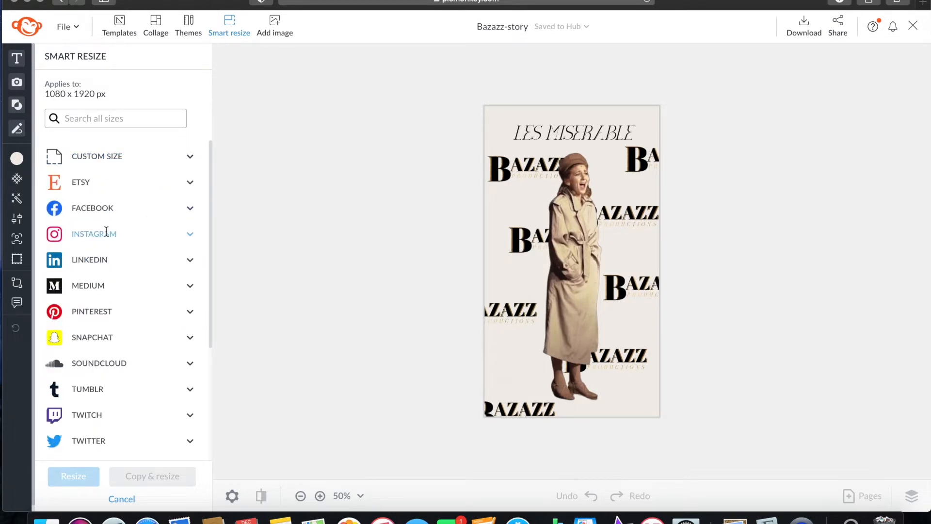
click(106, 232)
click(58, 373)
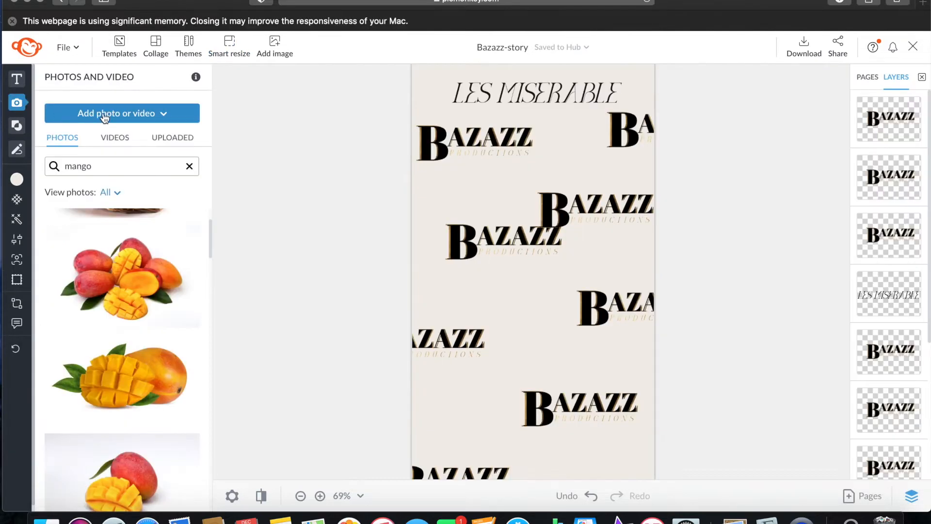
Add "Screen Shot 2021-12-04 at 9.56.54 AM" from the computer's Desktop folder to the story canvas.
click(99, 115)
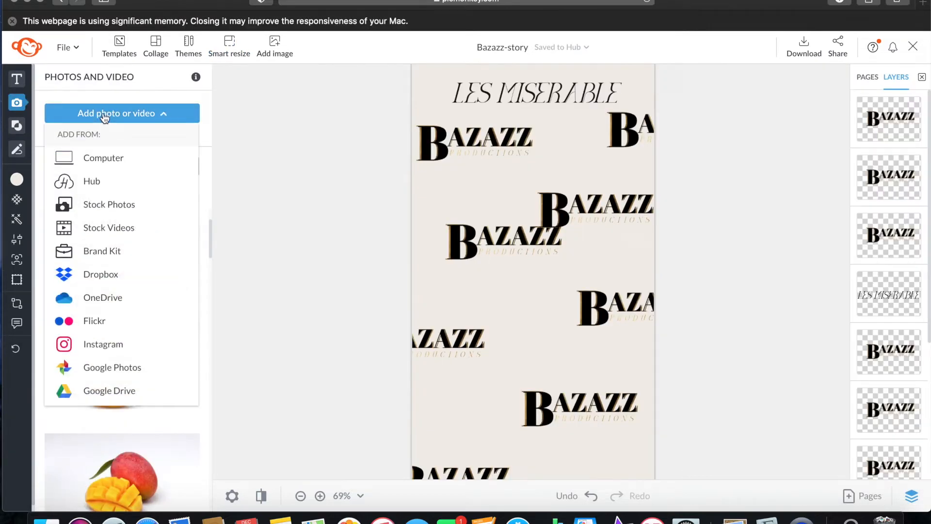
click(85, 162)
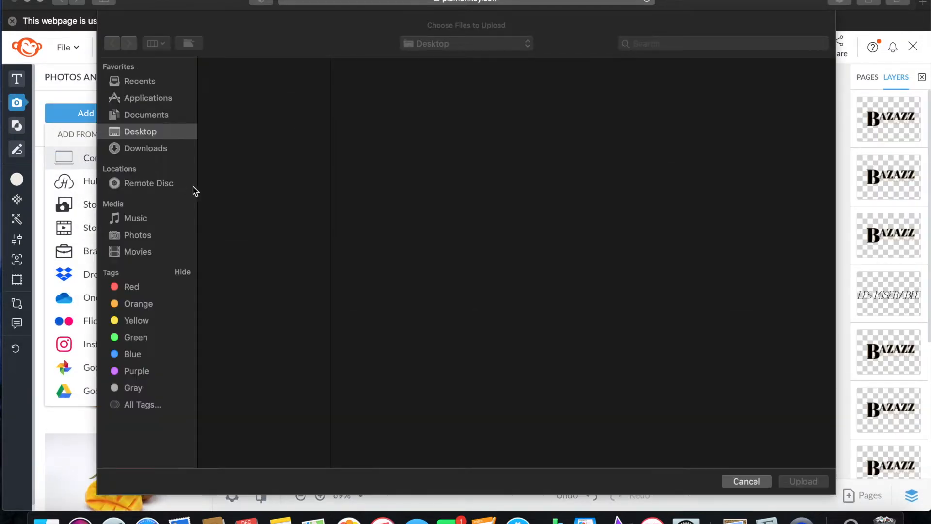
click(265, 214)
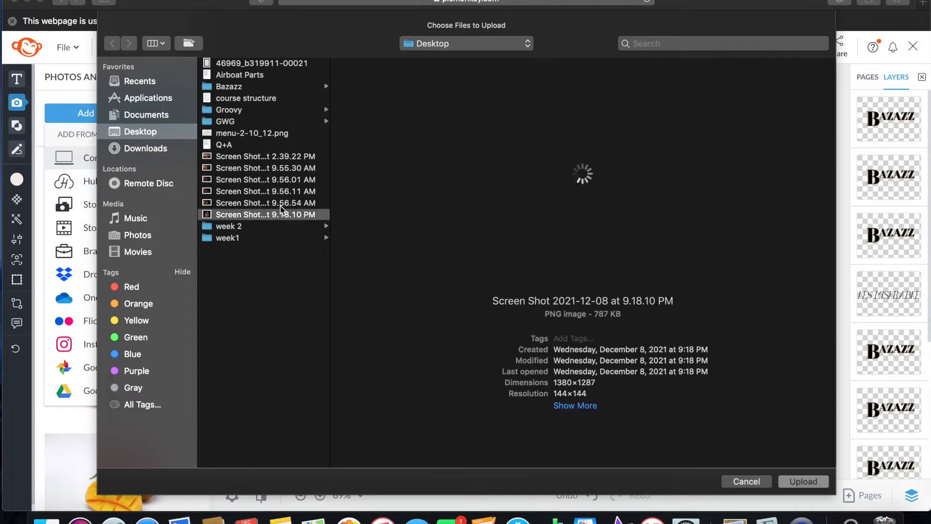
click(297, 203)
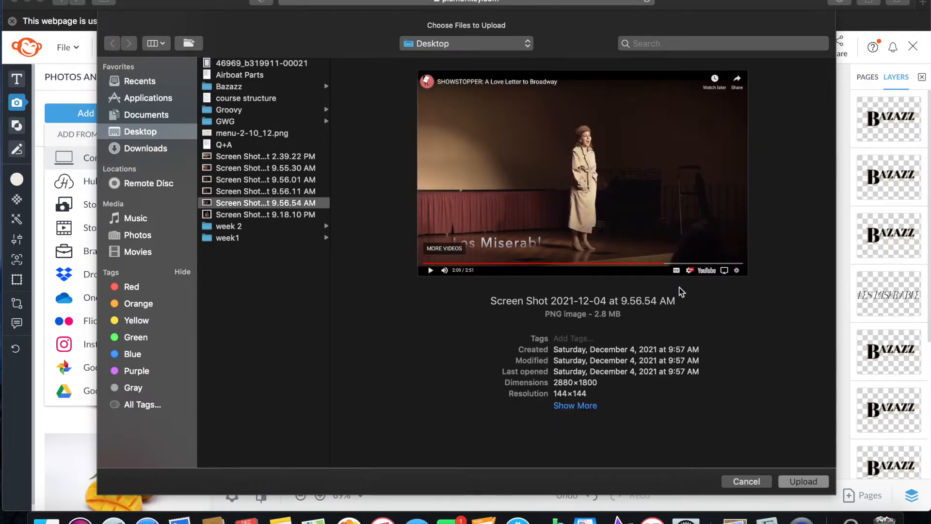
click(798, 482)
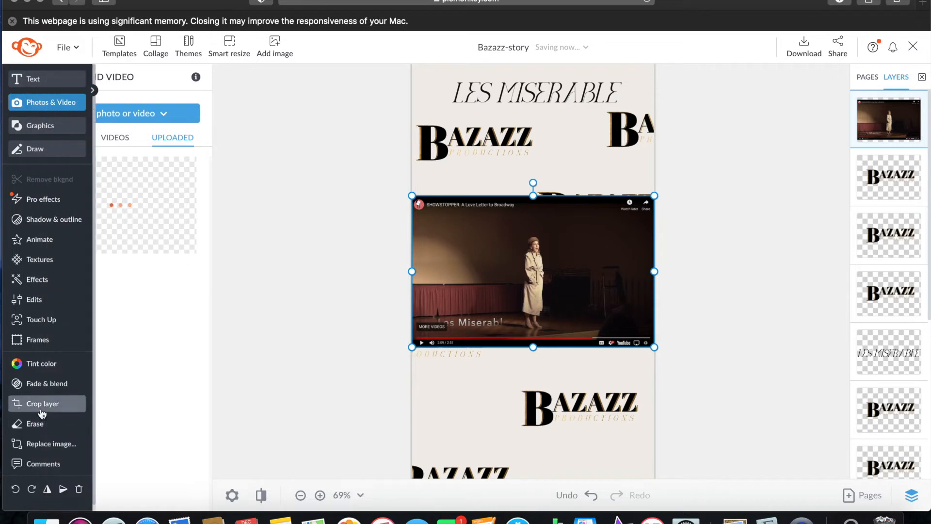
Crop the stage screenshot layer on all four sides to a narrow upright area around the standing performer.
click(41, 410)
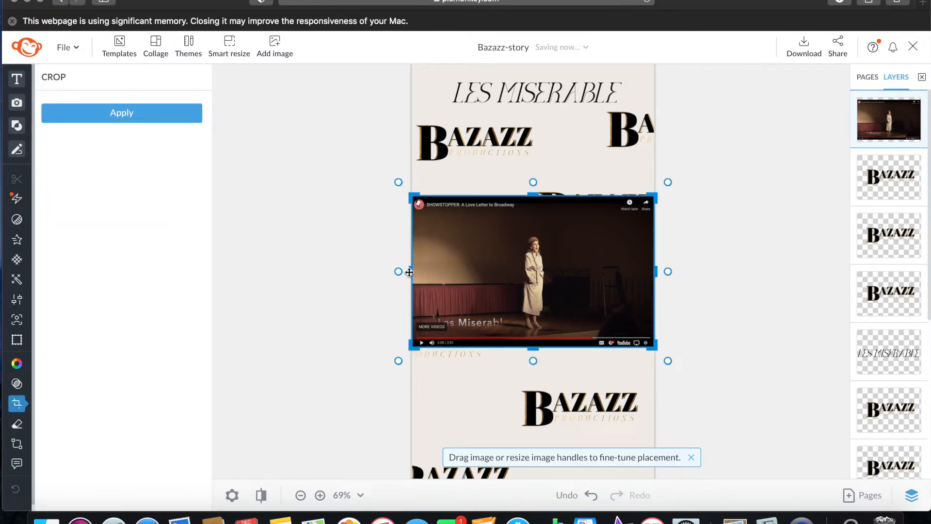
drag(409, 271, 509, 277)
drag(654, 272, 561, 261)
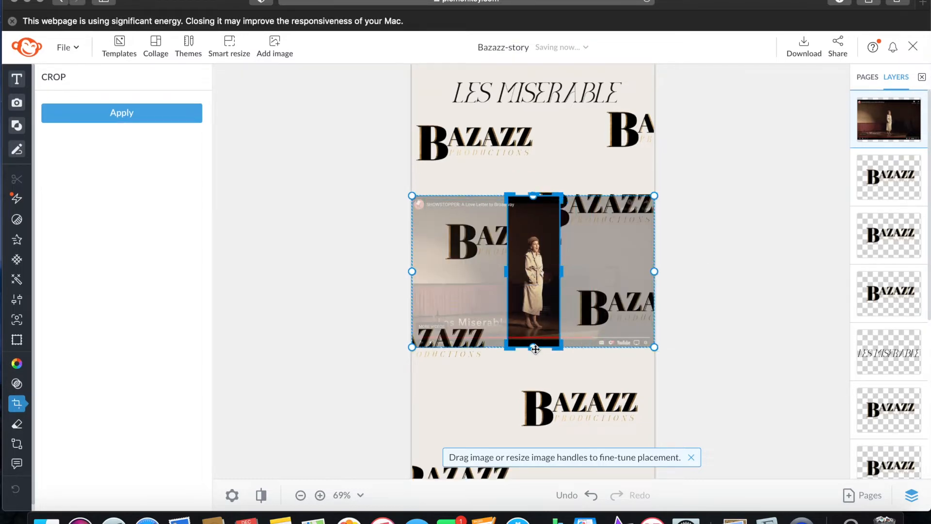
drag(534, 351, 533, 339)
drag(533, 193, 534, 217)
click(116, 112)
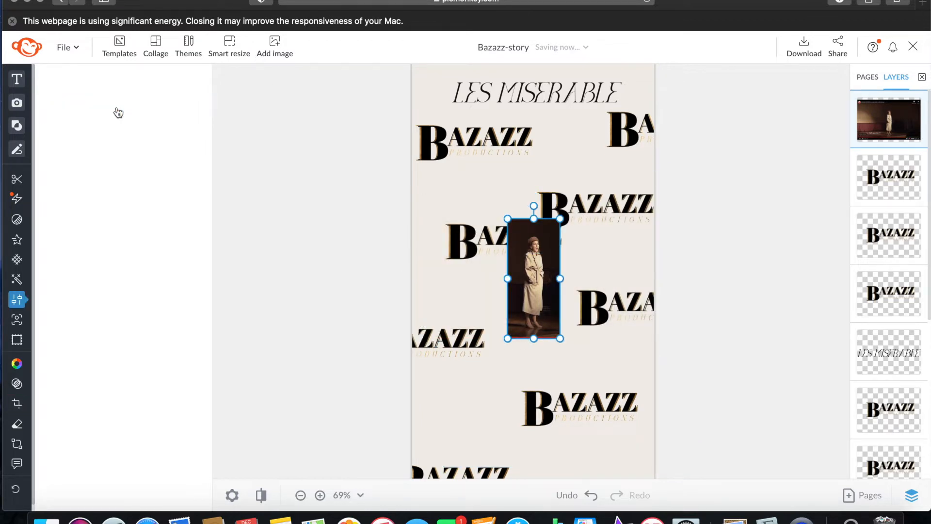
Remove the background from the cropped performer photo and enlarge the cutout over the Bazazz logos.
mouse_move(21, 183)
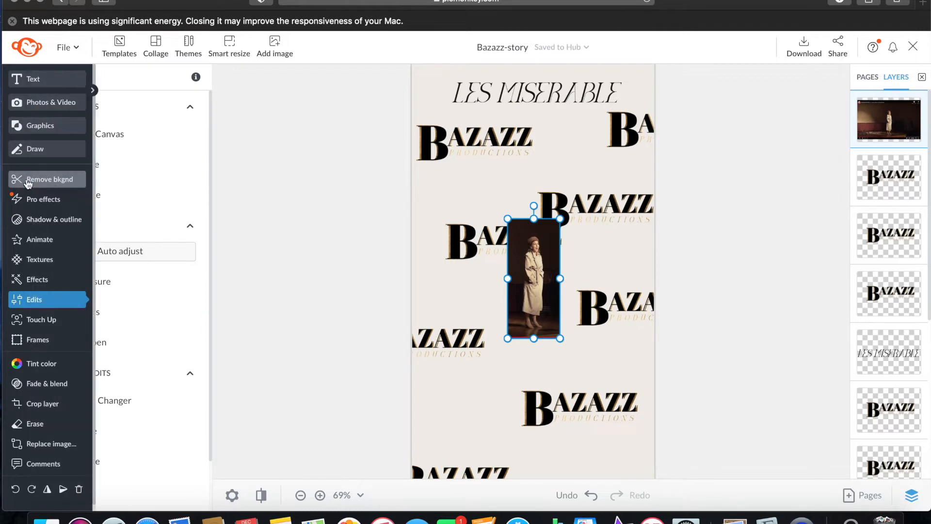
click(50, 180)
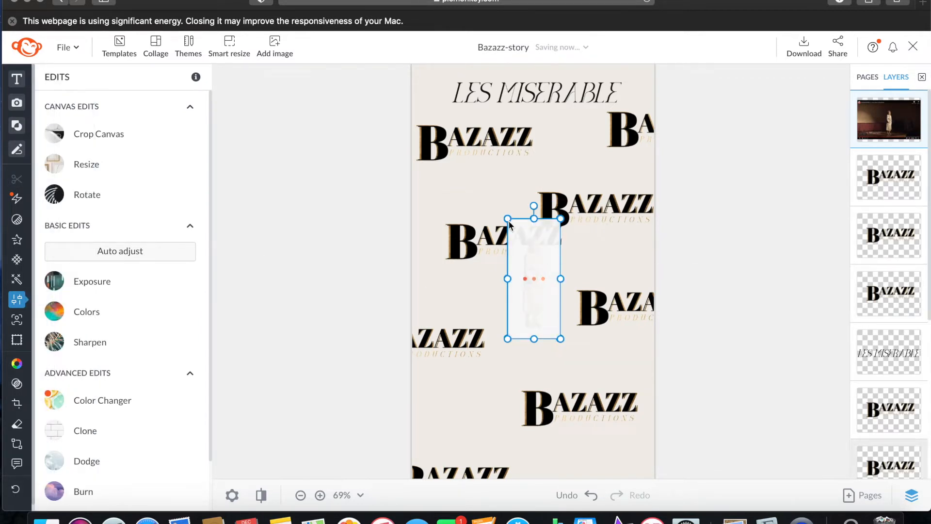
drag(509, 222, 542, 240)
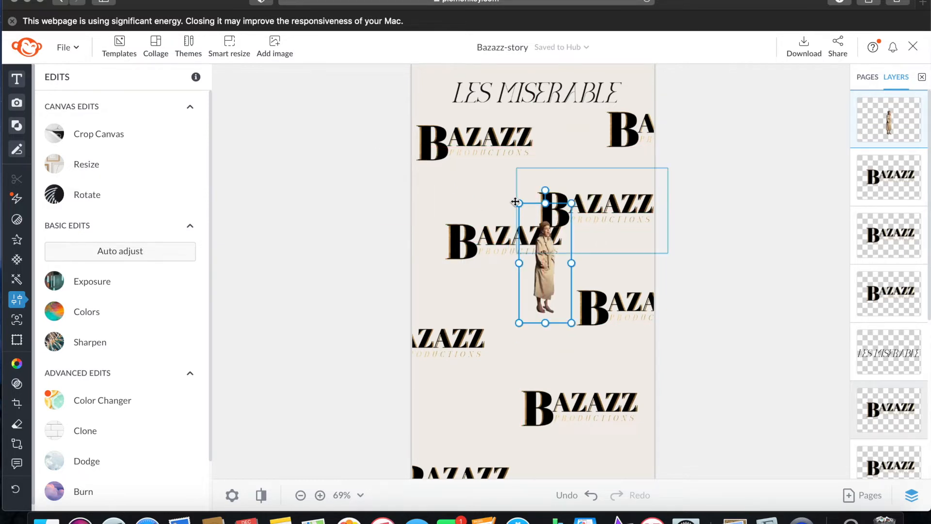
drag(502, 196, 389, 118)
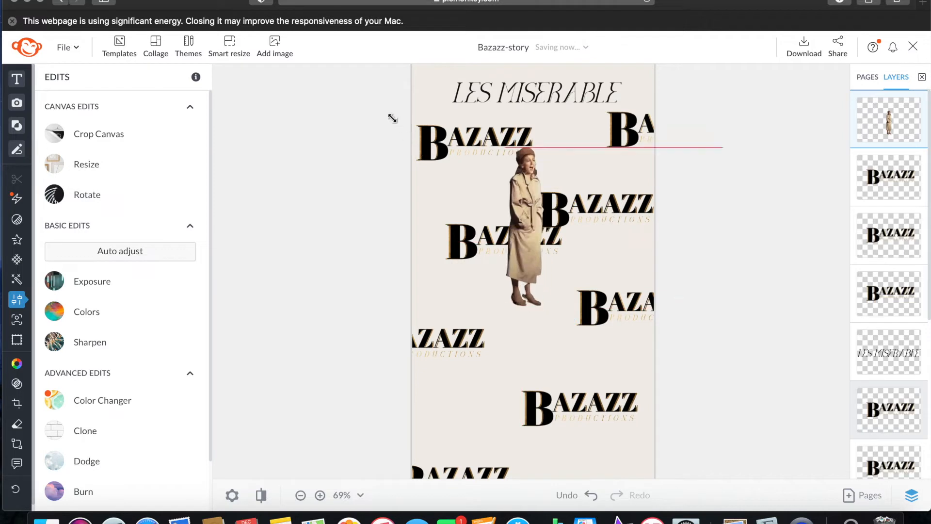
drag(573, 323, 535, 323)
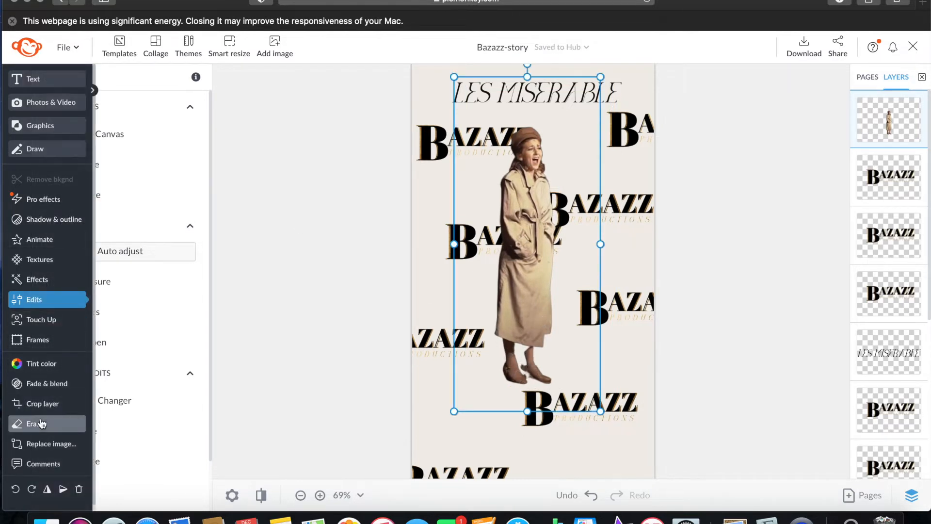
Restore the erased parts of the performer's lower legs with a size 21 restore brush, and enlarge the cutout to nearly fill the story's height.
click(42, 424)
drag(75, 210, 52, 210)
click(161, 116)
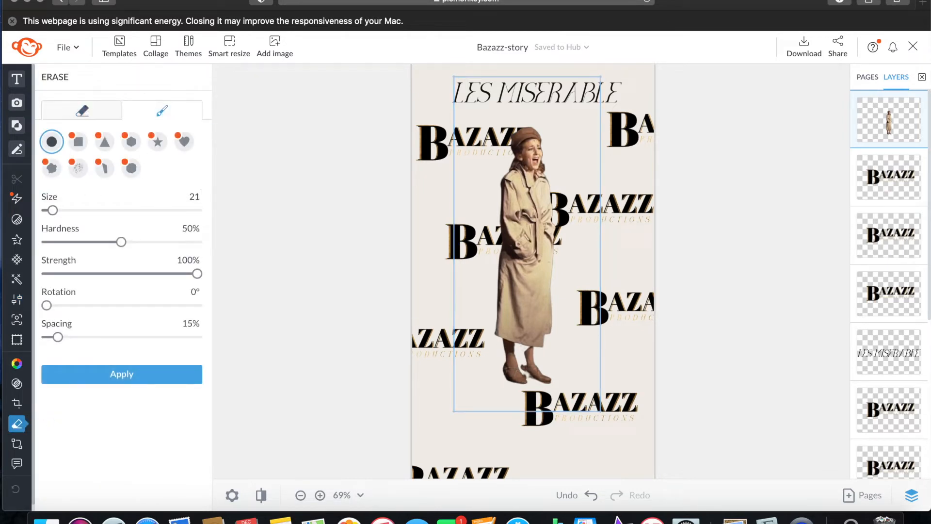
drag(527, 347, 524, 367)
drag(526, 347, 533, 376)
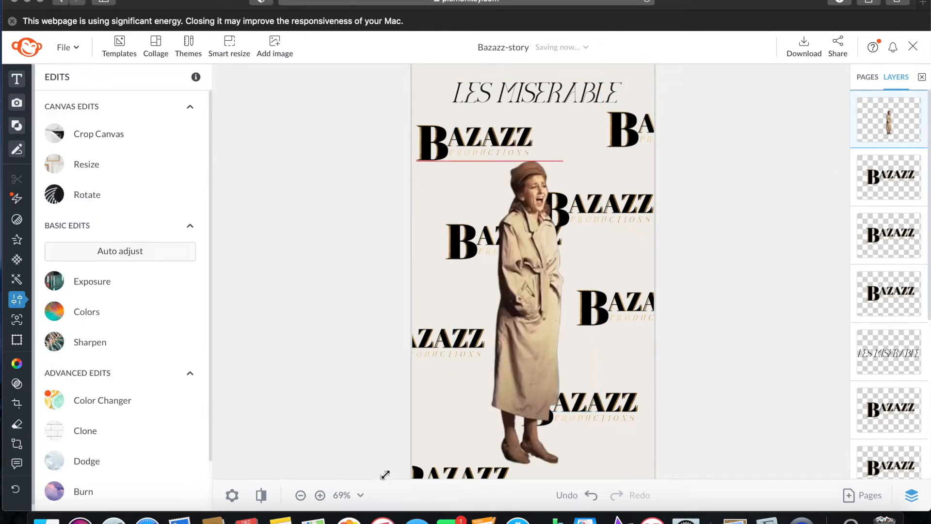
drag(386, 477, 383, 475)
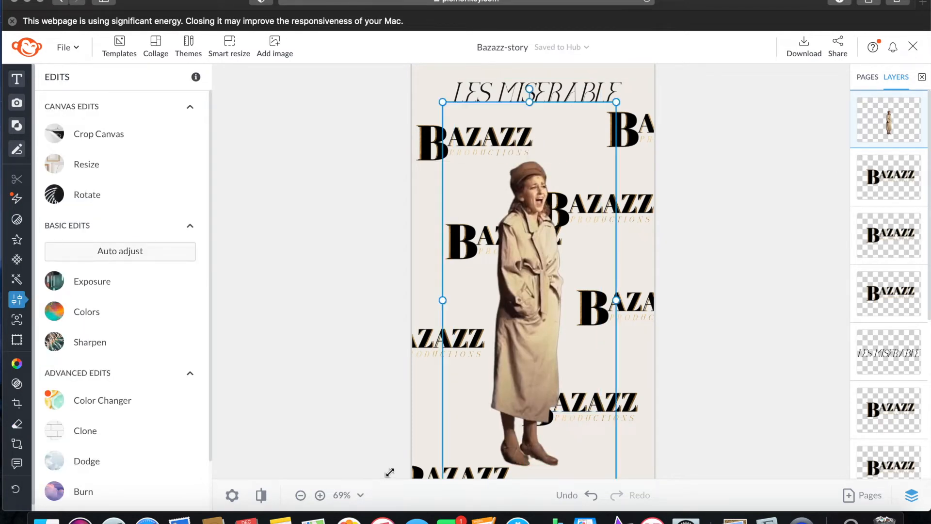
Position the performer cutout in the middle of the story and enlarge it slightly beneath the Les Miserable title.
drag(552, 359, 546, 323)
key(super+minus)
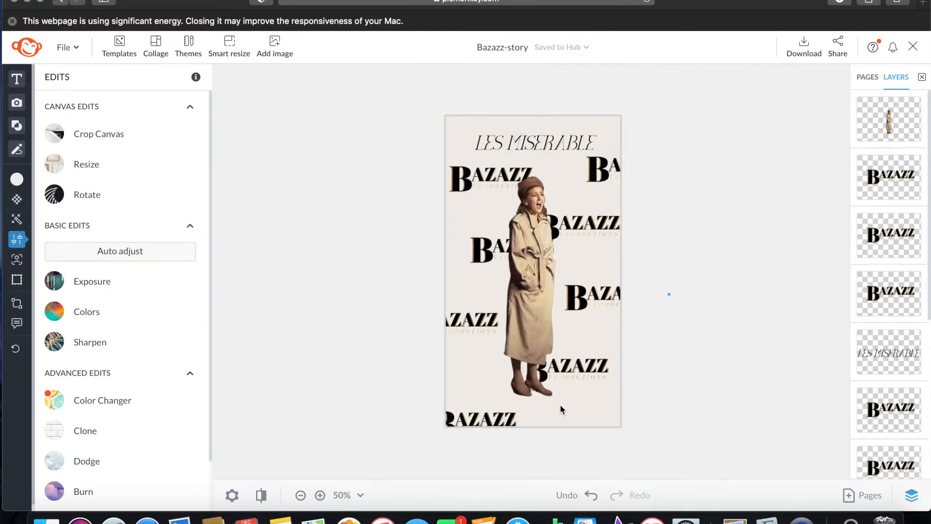
click(575, 425)
click(568, 247)
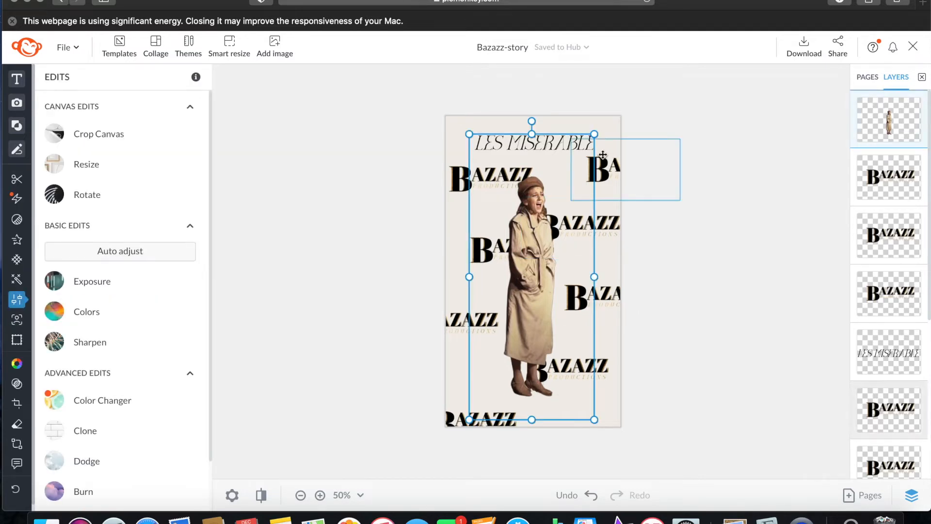
drag(597, 132, 607, 118)
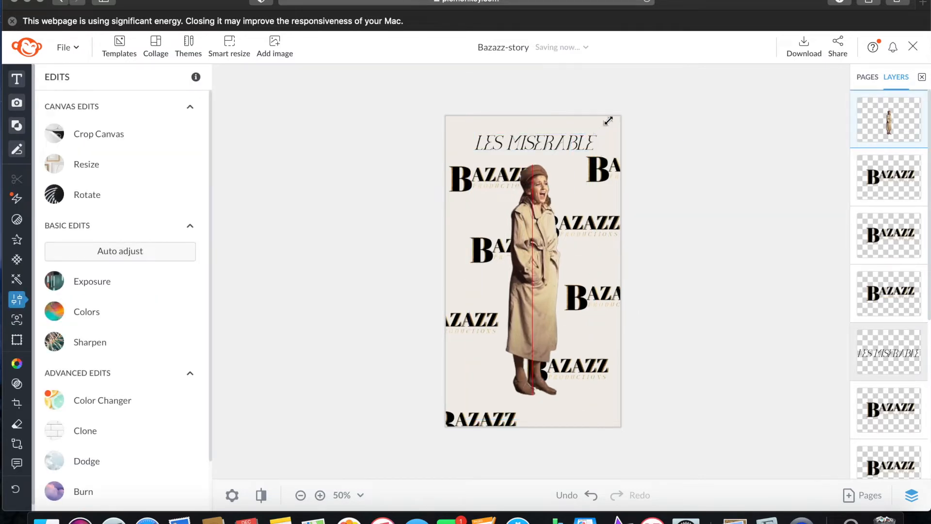
click(686, 207)
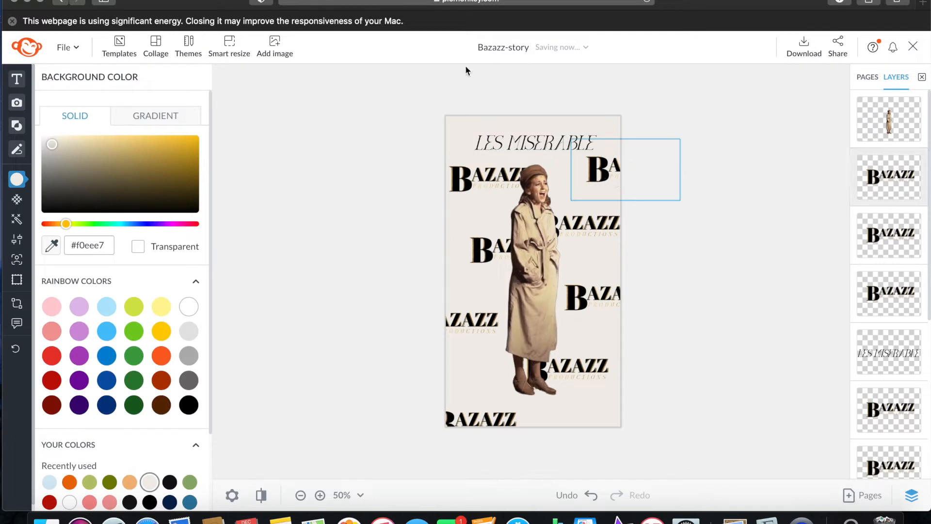
Open the GS-story design and delete the outlined ice cream cone cutout covering the photo.
click(22, 50)
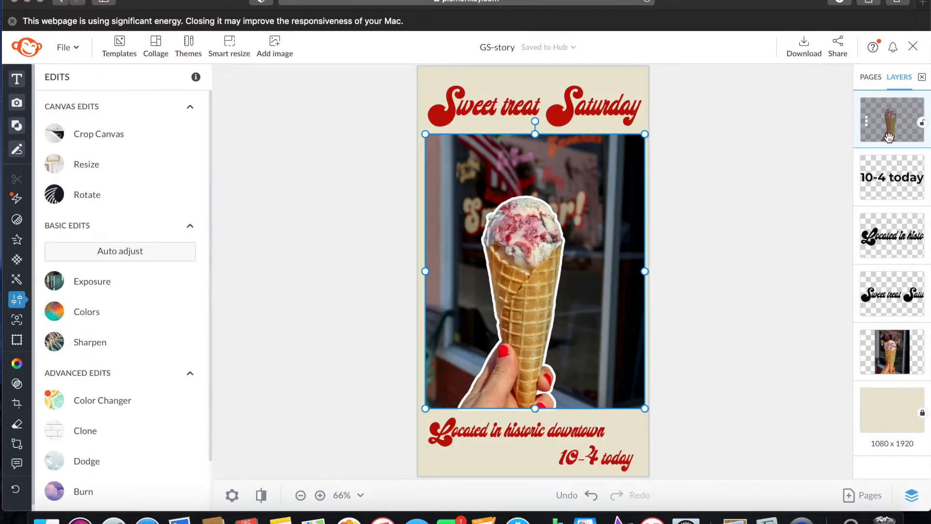
drag(525, 272, 577, 256)
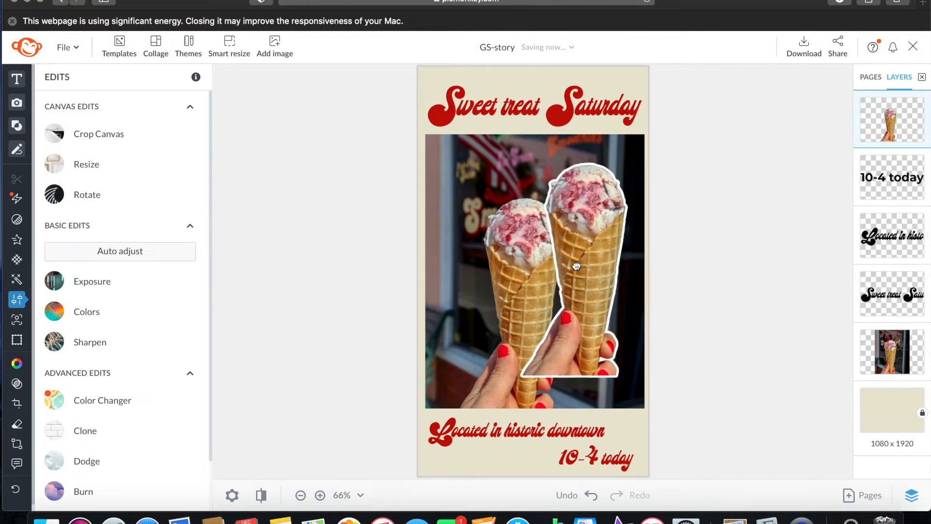
key(Delete)
Duplicate the ice cream photo, remove the duplicate's background, and align the cutout exactly over the original photo.
click(536, 261)
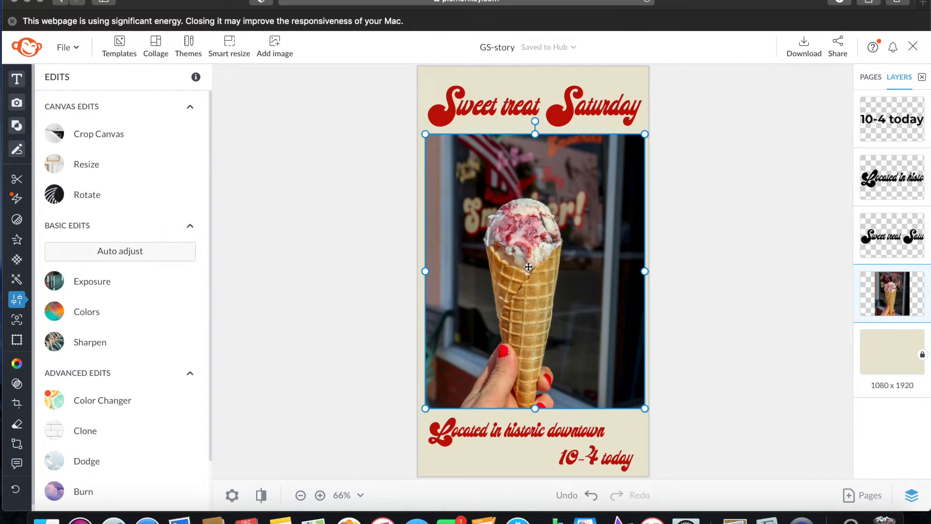
key(super+d)
drag(556, 276, 550, 274)
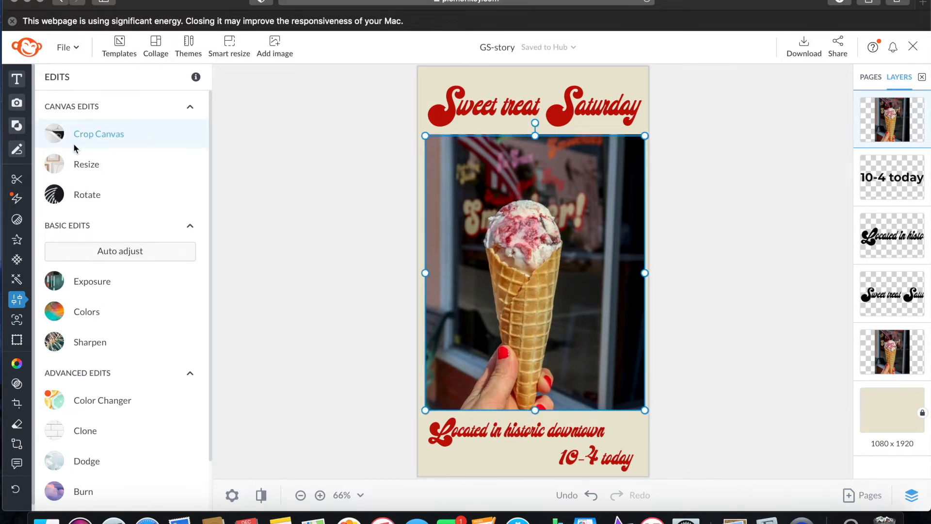
mouse_move(18, 182)
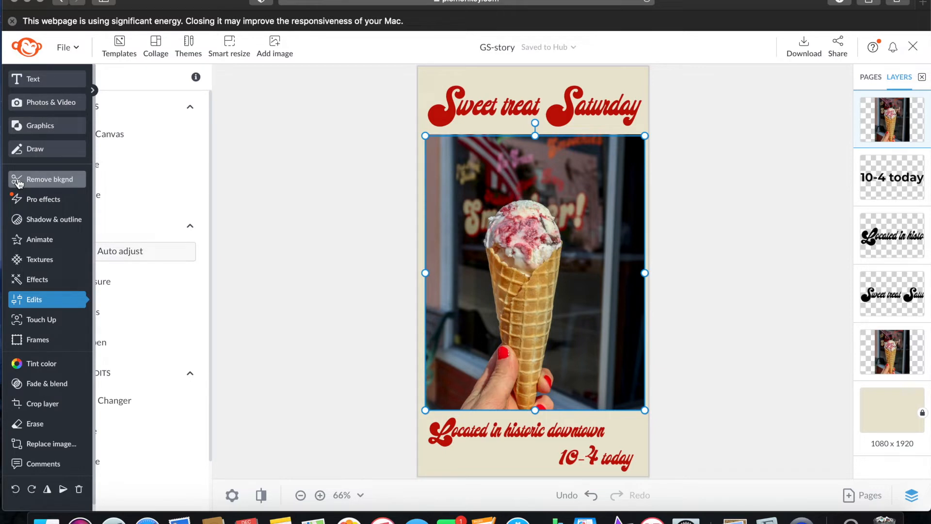
click(18, 182)
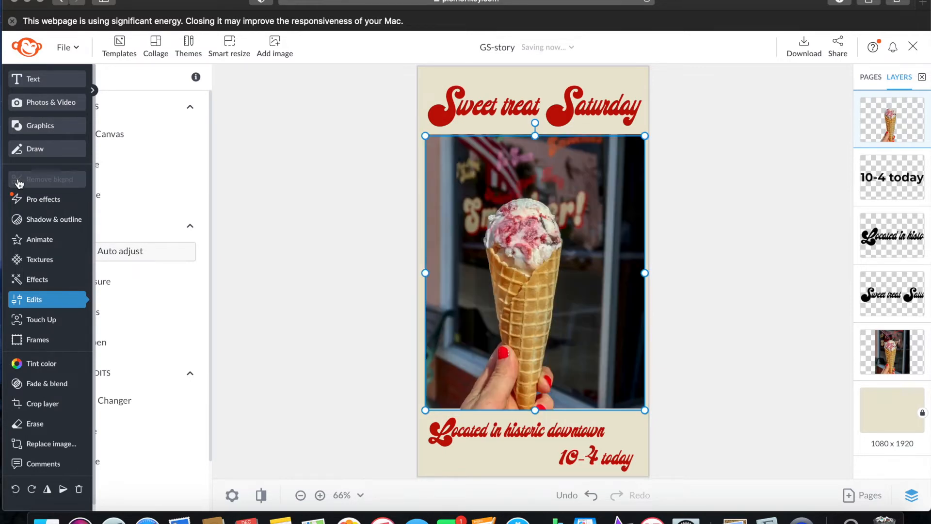
click(518, 313)
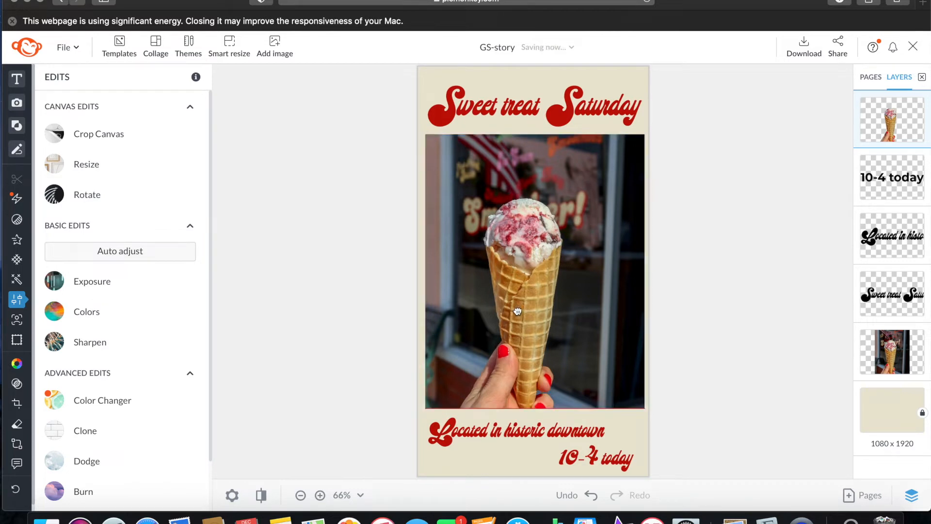
click(518, 312)
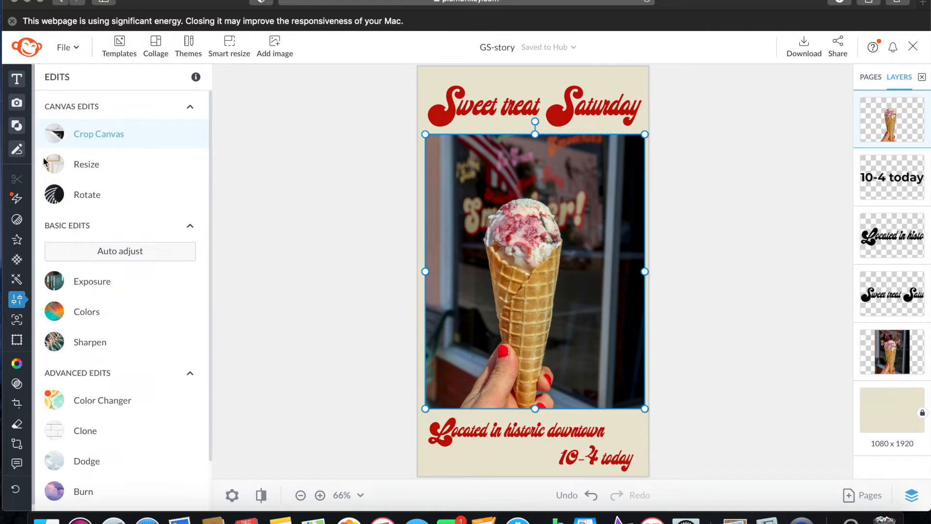
Preview the three Outline pro effects on the cone cutout and apply the third, outline-only one.
mouse_move(19, 201)
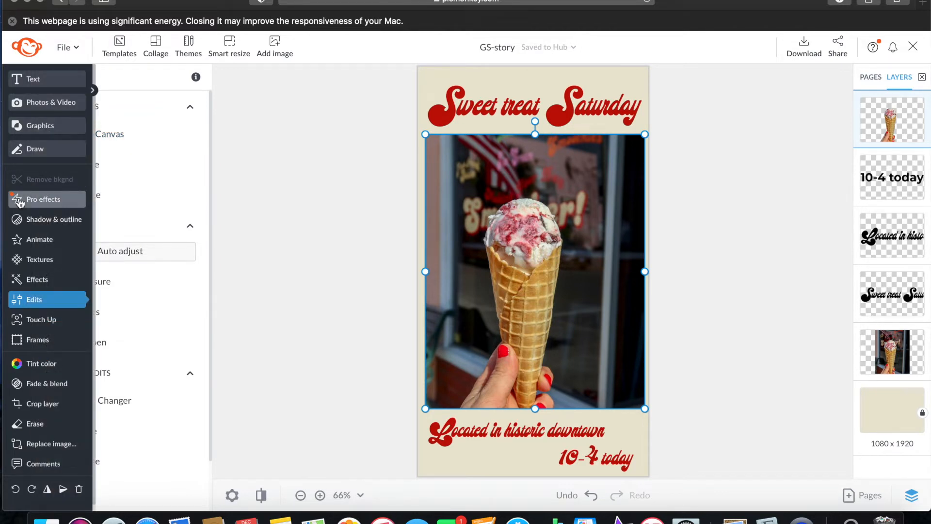
click(68, 201)
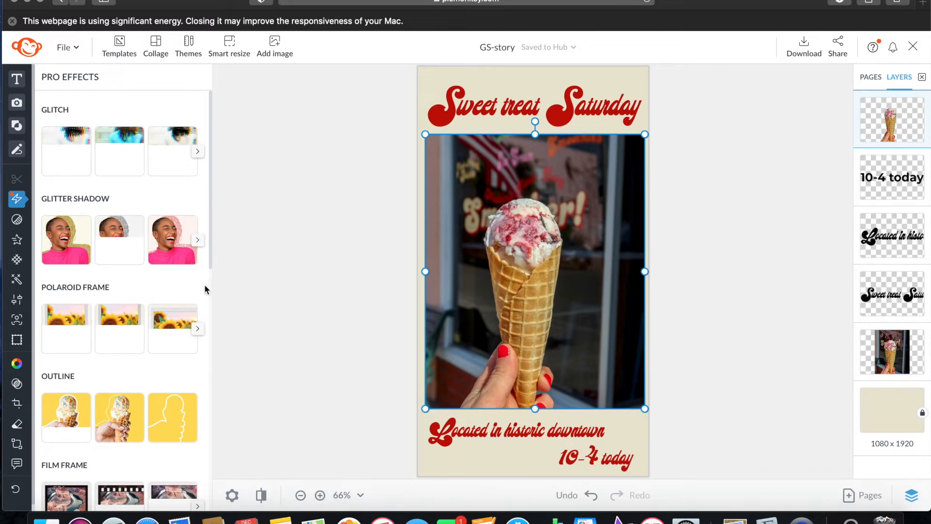
scroll(166, 236, down, 3)
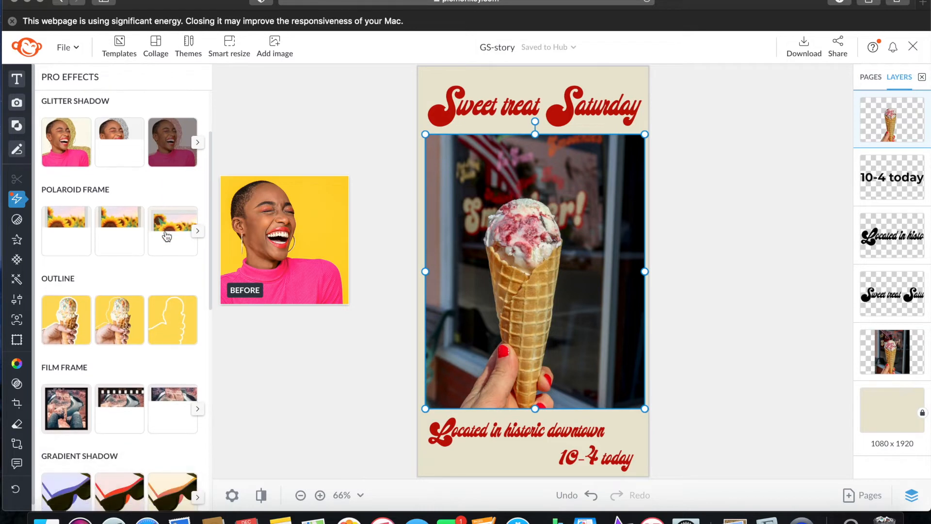
mouse_move(56, 332)
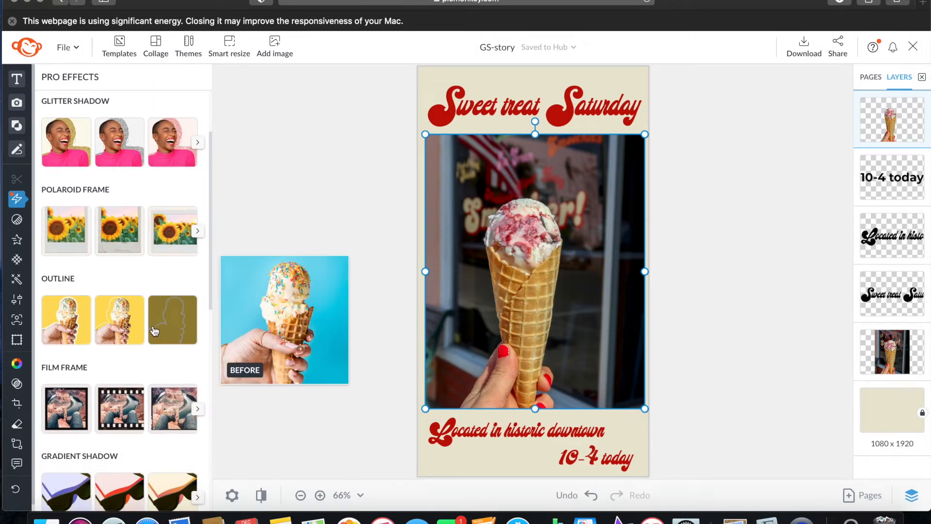
click(75, 324)
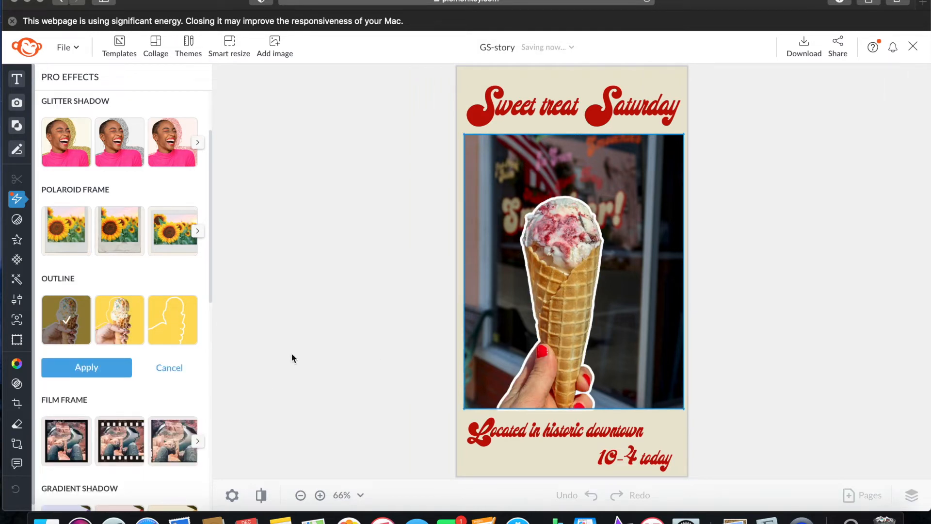
mouse_move(114, 329)
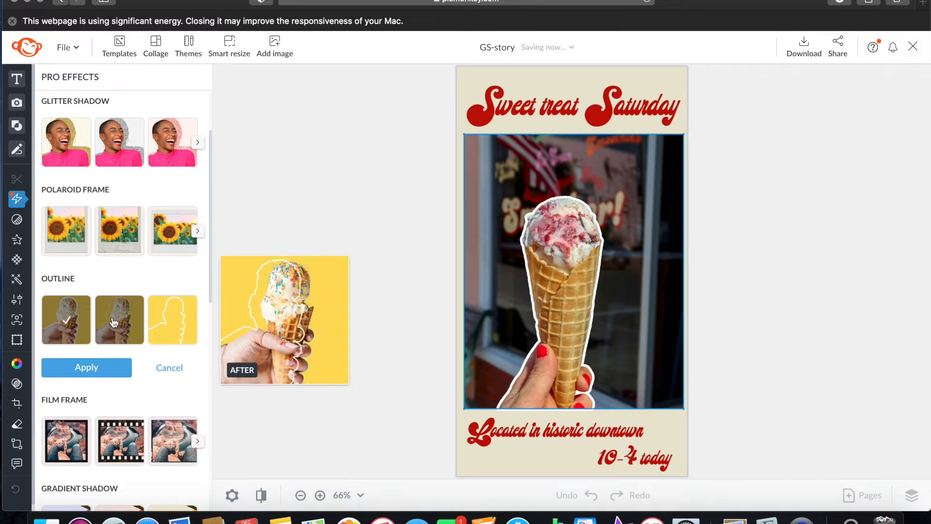
click(114, 323)
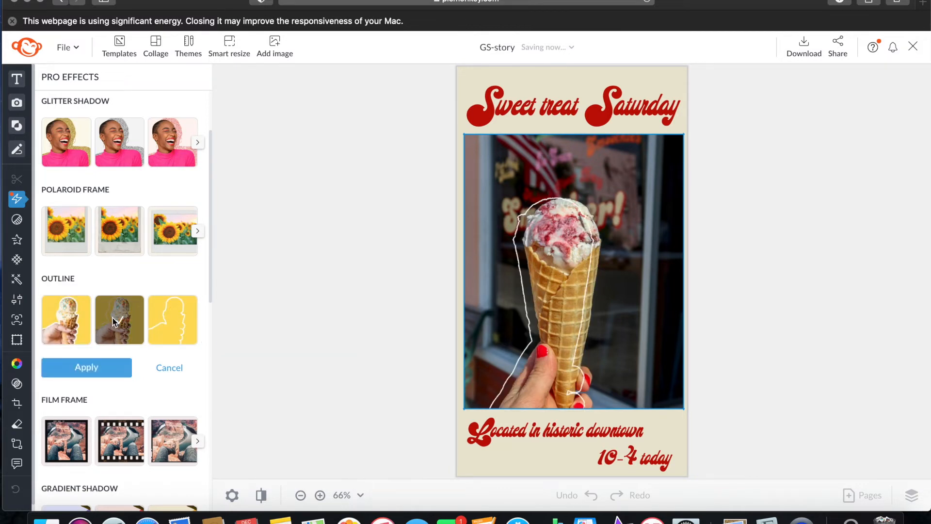
click(170, 335)
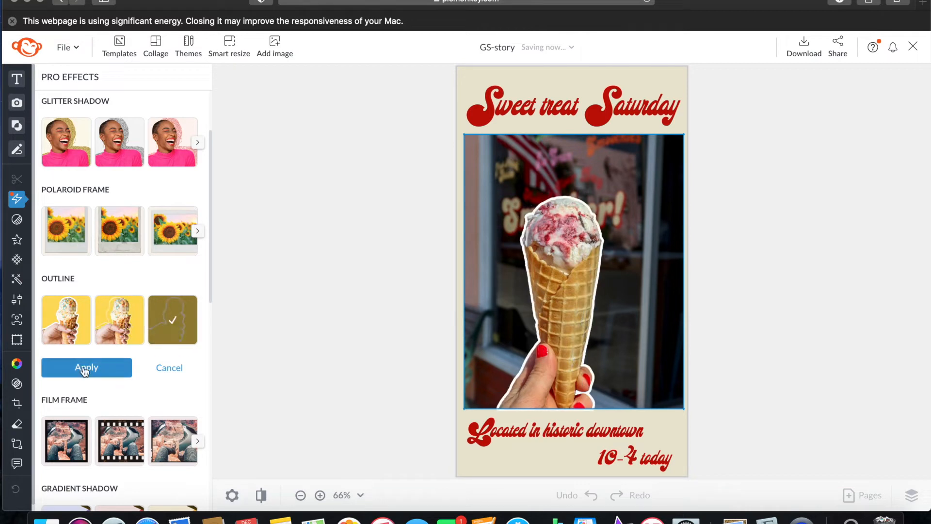
click(84, 369)
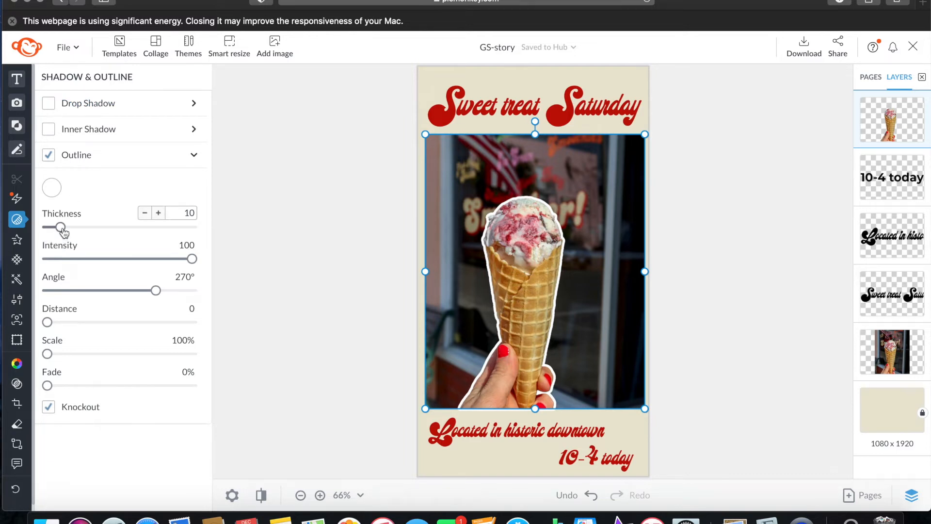
Set the cone outline's thickness to 13 and recolor it with the red #ed011d sampled from the nail polish.
mouse_move(62, 231)
mouse_down()
mouse_move(175, 234)
mouse_move(44, 232)
mouse_move(63, 236)
mouse_up()
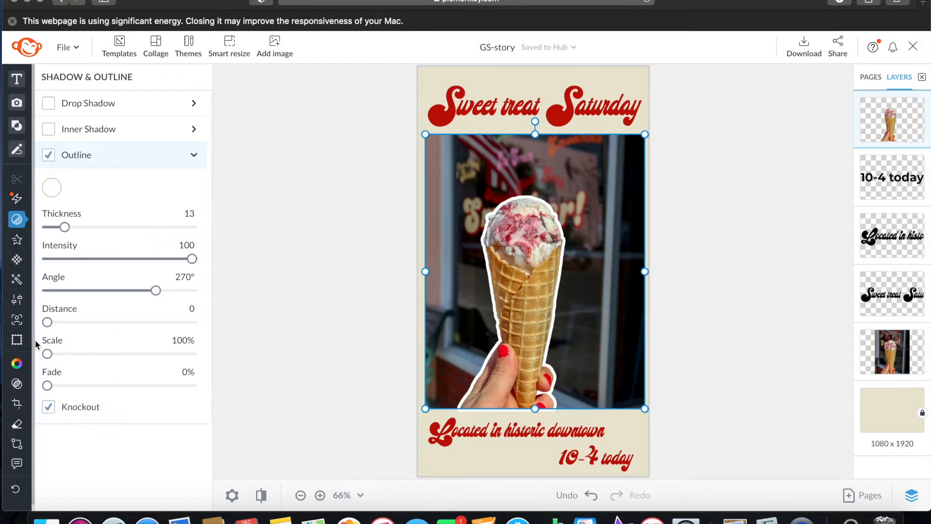
click(51, 190)
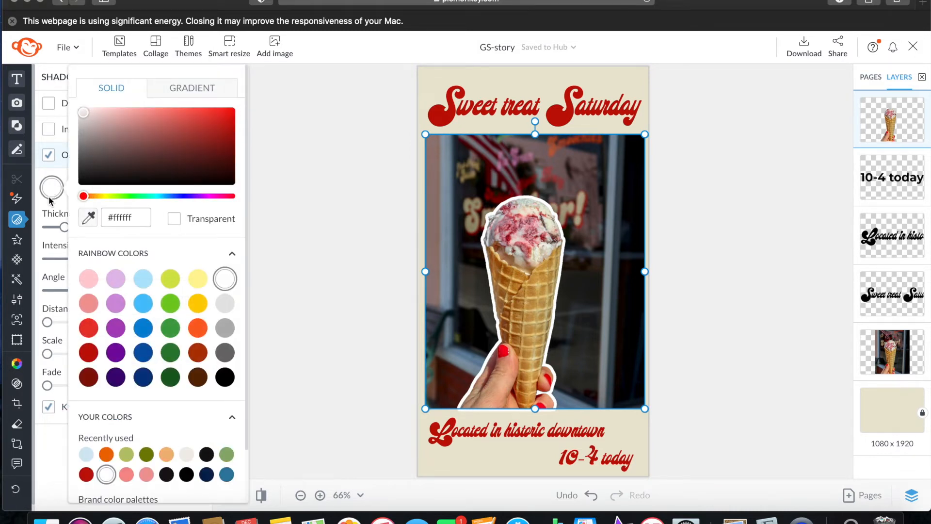
click(88, 219)
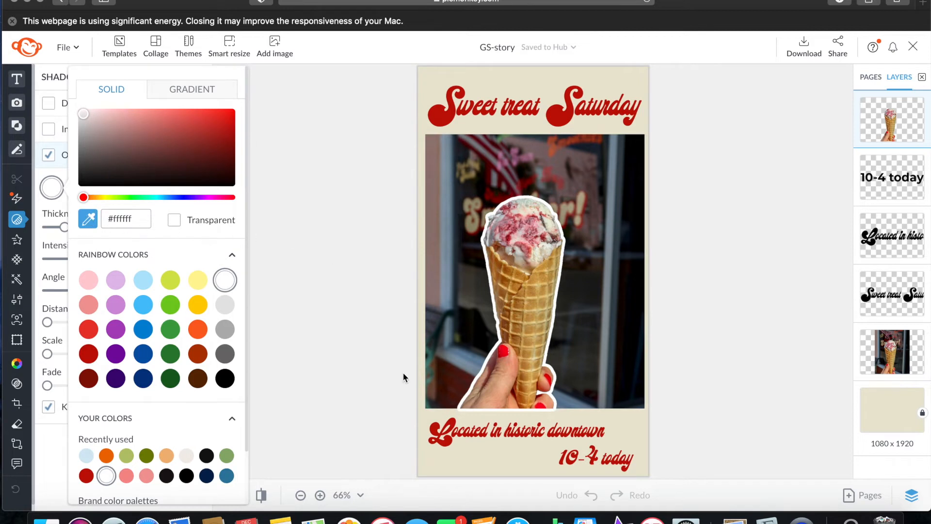
click(507, 348)
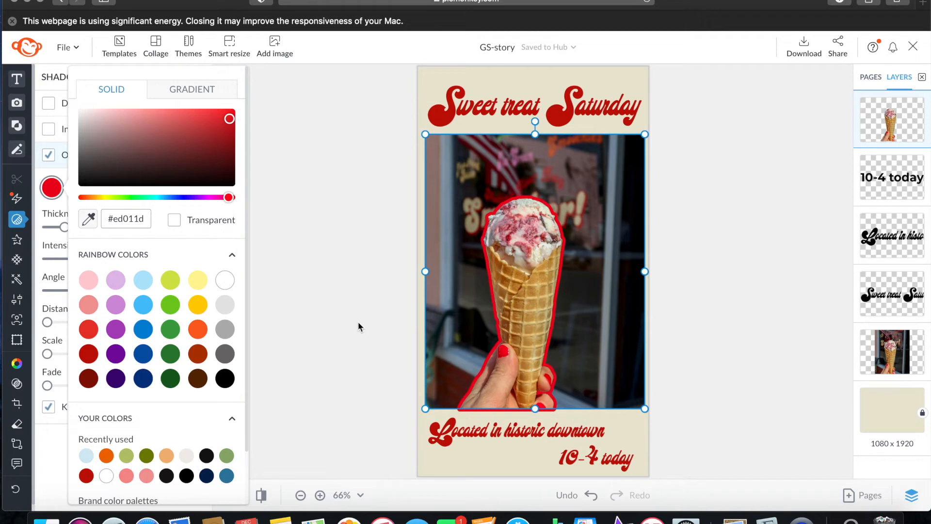
click(338, 195)
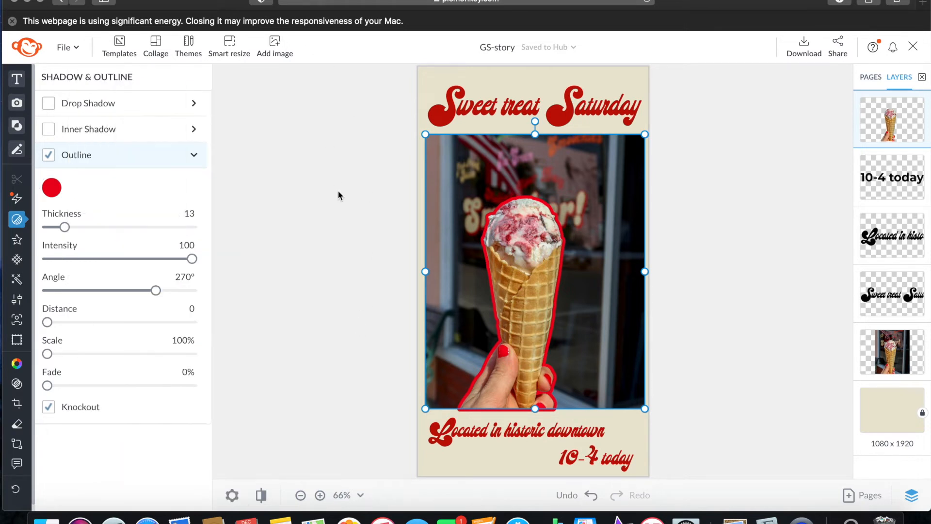
click(722, 275)
click(536, 273)
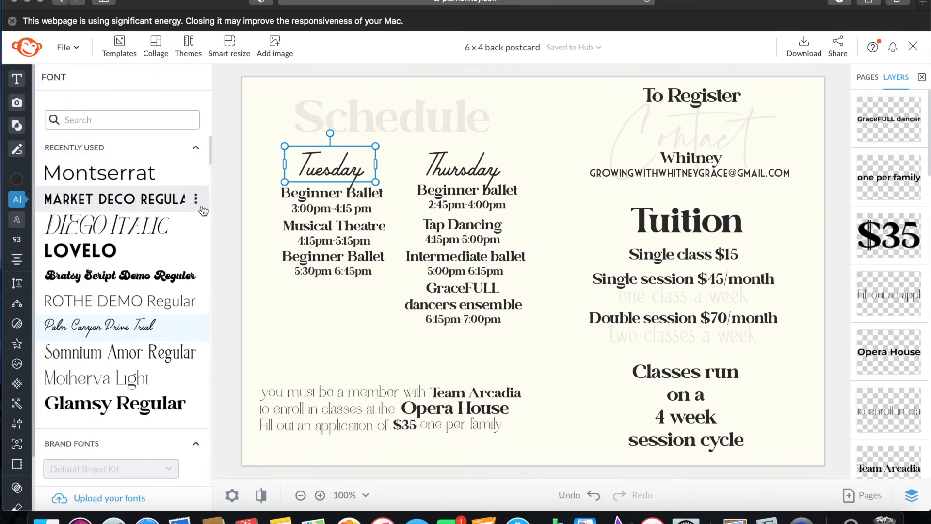
Try the uploaded font Bratsy Script Demo Reguler on the postcard's "Tuesday" heading and slightly widen its text box.
scroll(132, 152, down, 5)
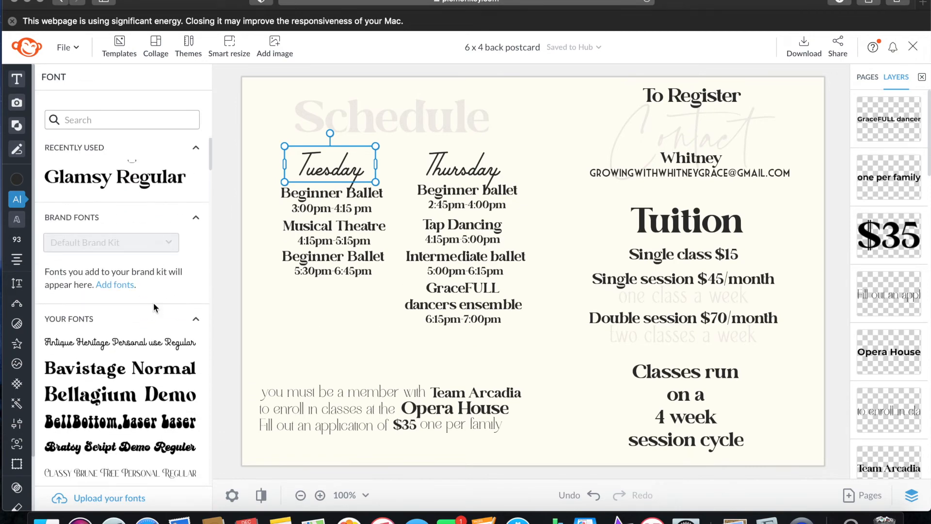
scroll(153, 303, down, 1)
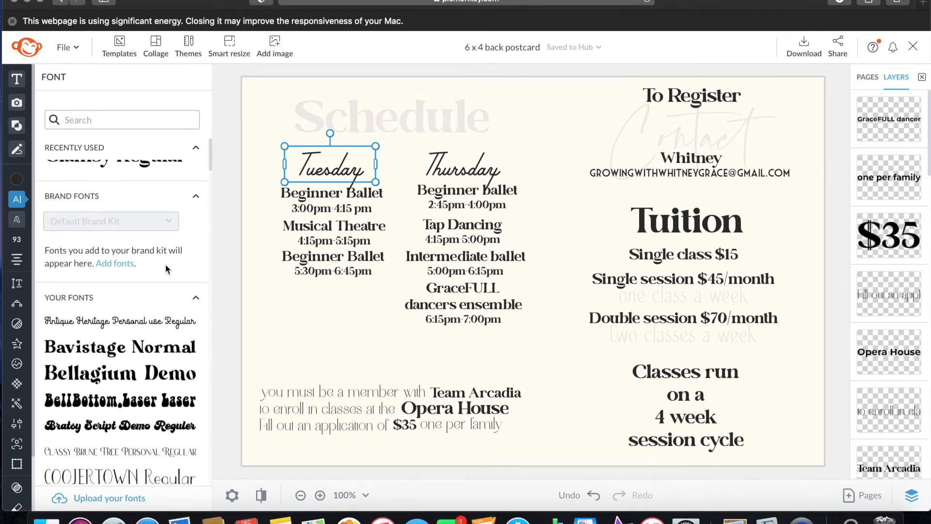
scroll(158, 205, up, 5)
scroll(132, 374, down, 5)
scroll(131, 373, down, 4)
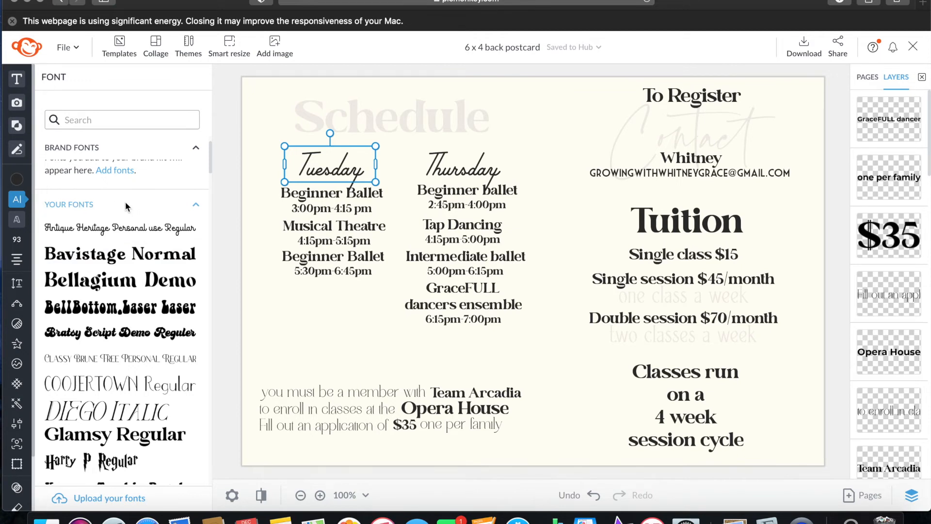
scroll(194, 359, down, 3)
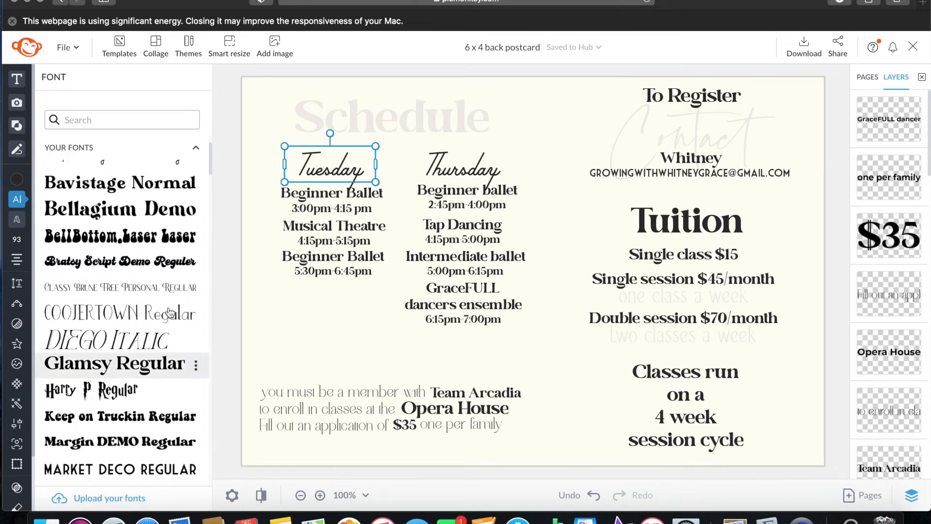
click(88, 262)
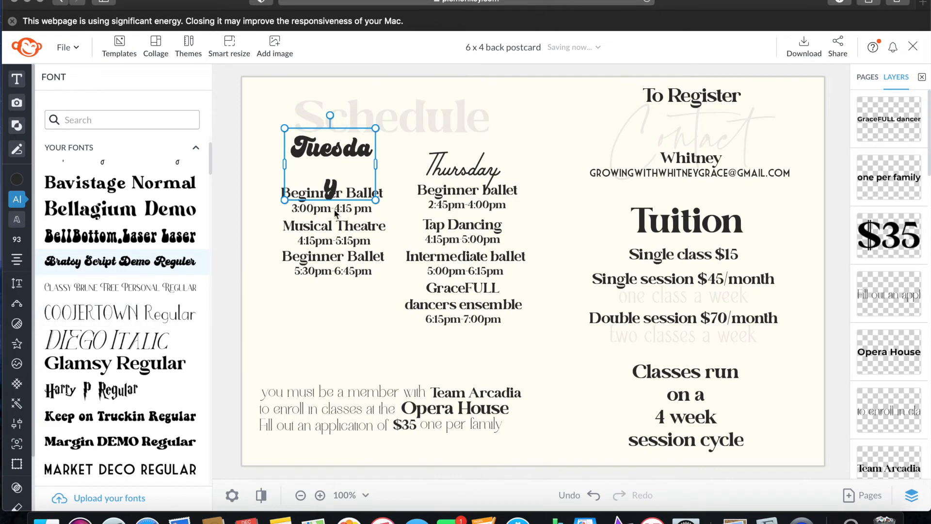
drag(376, 165, 386, 165)
Try Diego Italic on the "Tuesday" heading, widen its text box to fit one line, and change the font to Glamsy Regular.
click(120, 349)
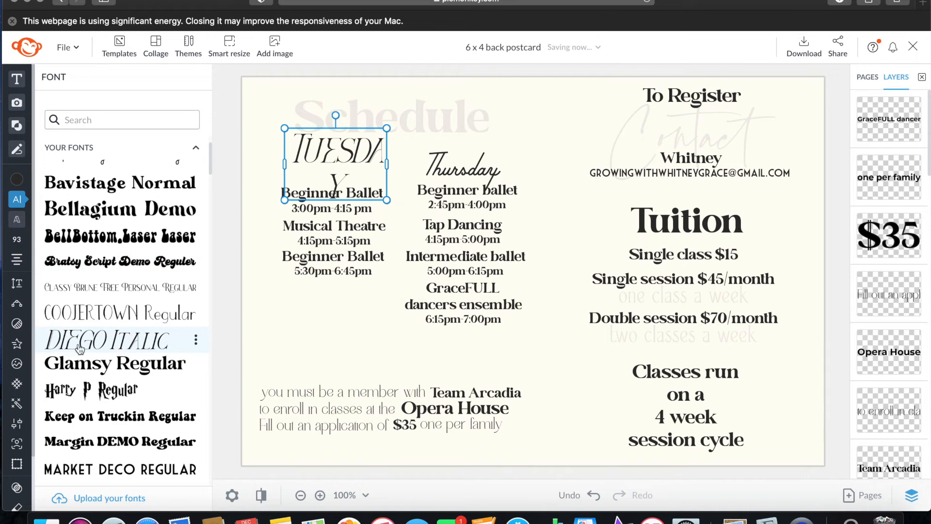
drag(387, 165, 415, 165)
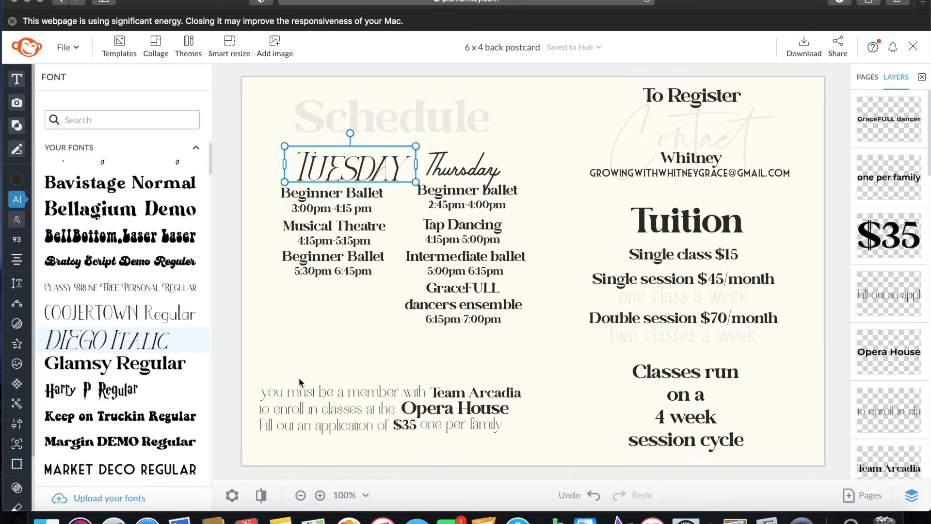
click(125, 373)
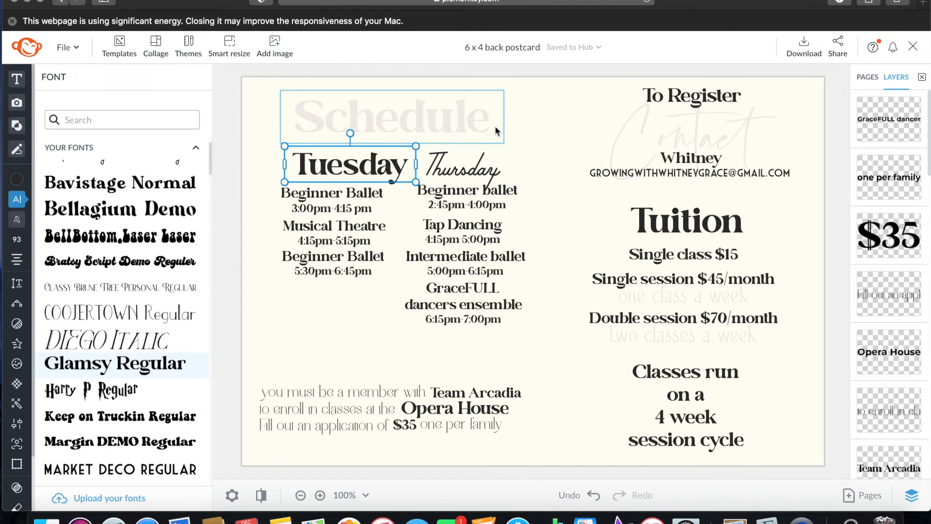
Change the "Tuesday" heading's font to Palm Canyon Drive Trial and shift the heading slightly left.
scroll(130, 413, down, 4)
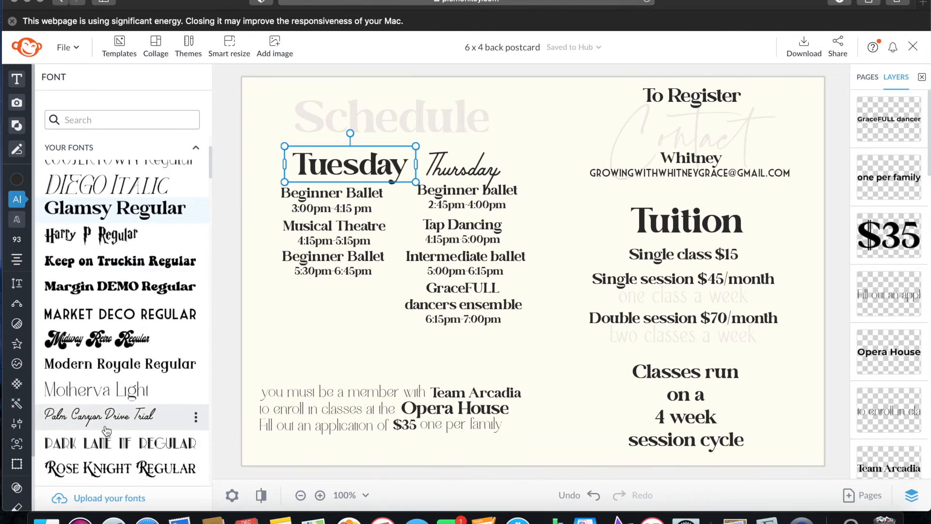
click(125, 426)
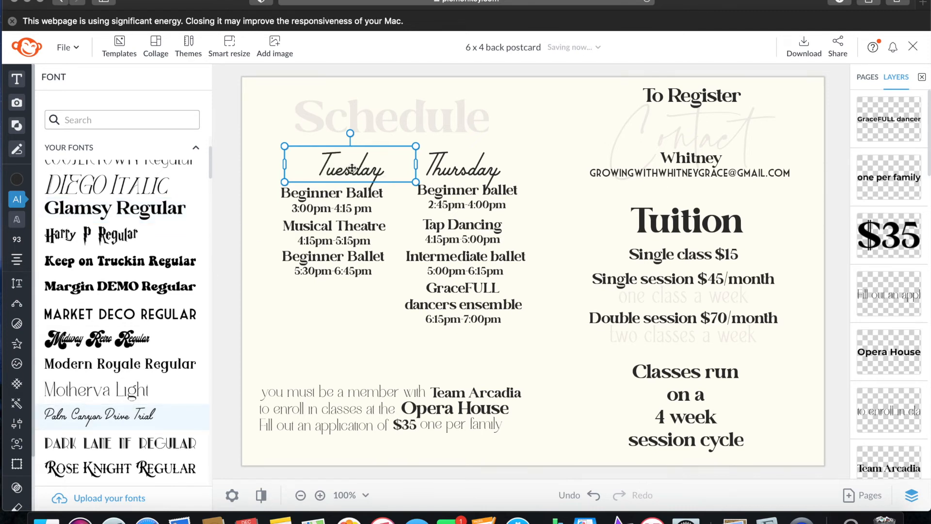
drag(341, 167, 329, 167)
click(391, 330)
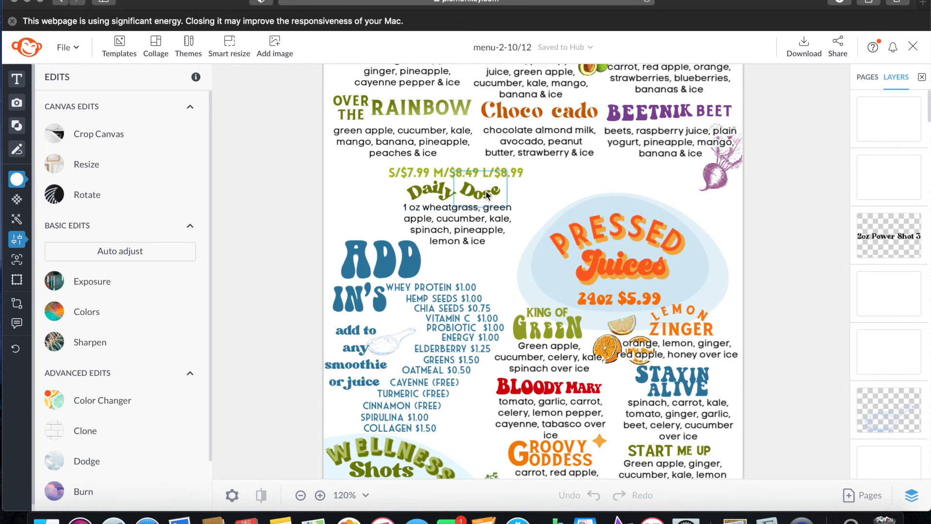
Try a gentle 15% arc curvature and a much stronger one on the word "Daily" in the menu-2-10/12 design.
click(432, 190)
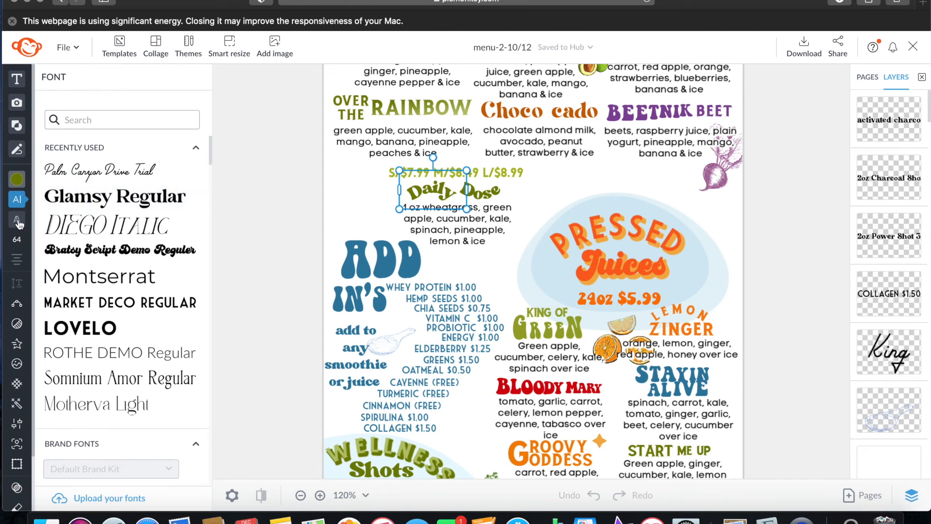
mouse_move(20, 307)
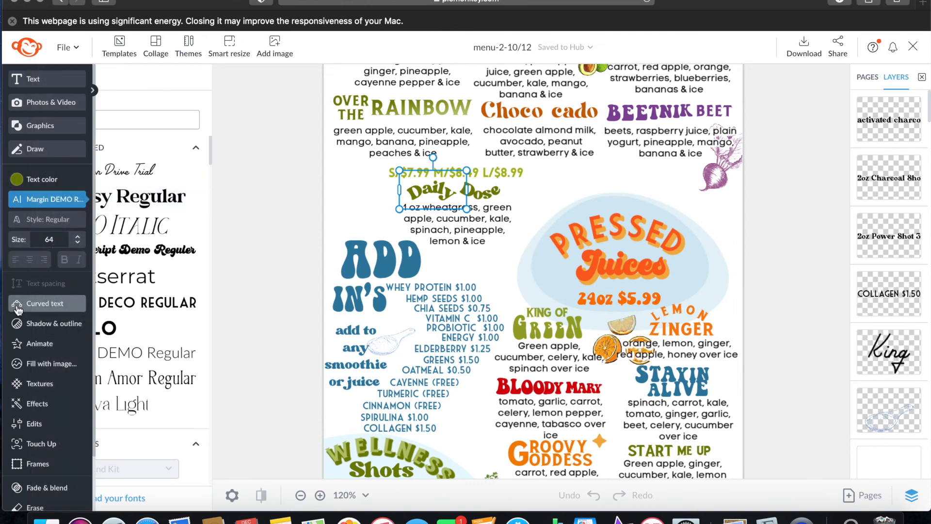
click(45, 303)
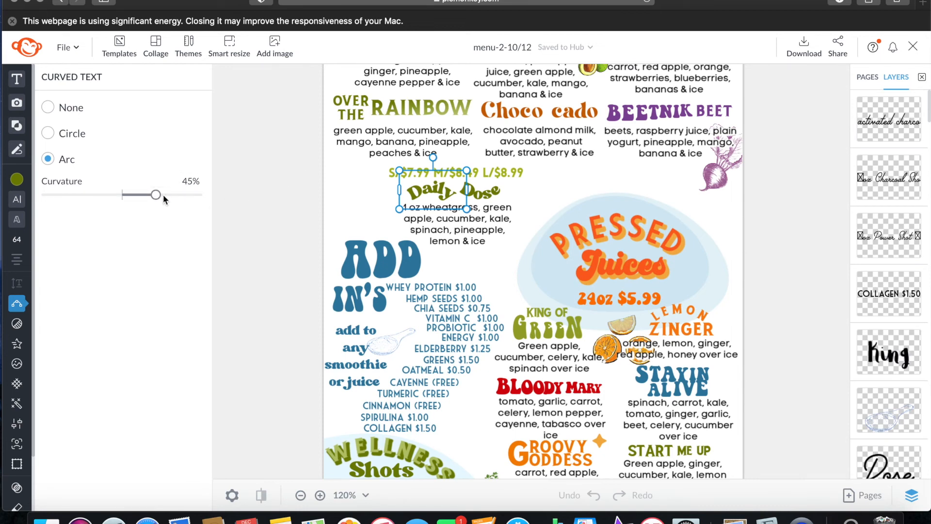
click(135, 195)
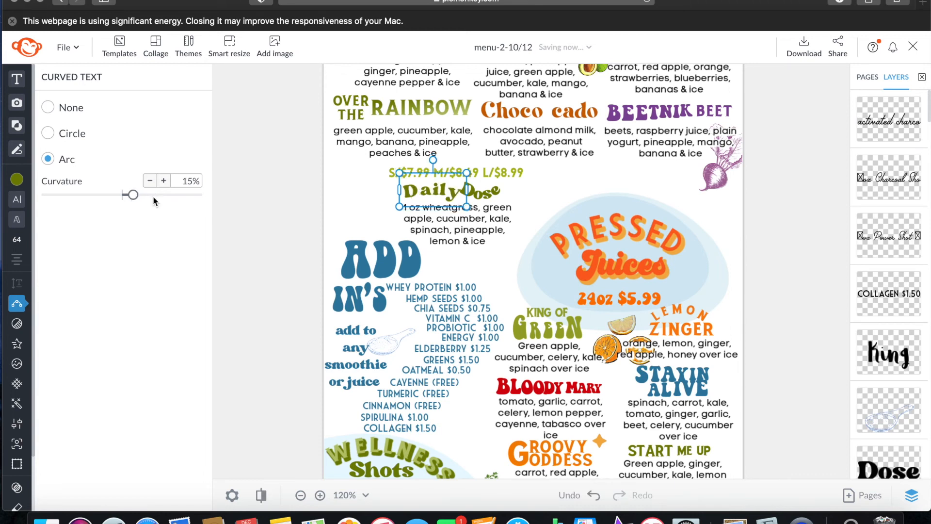
click(156, 195)
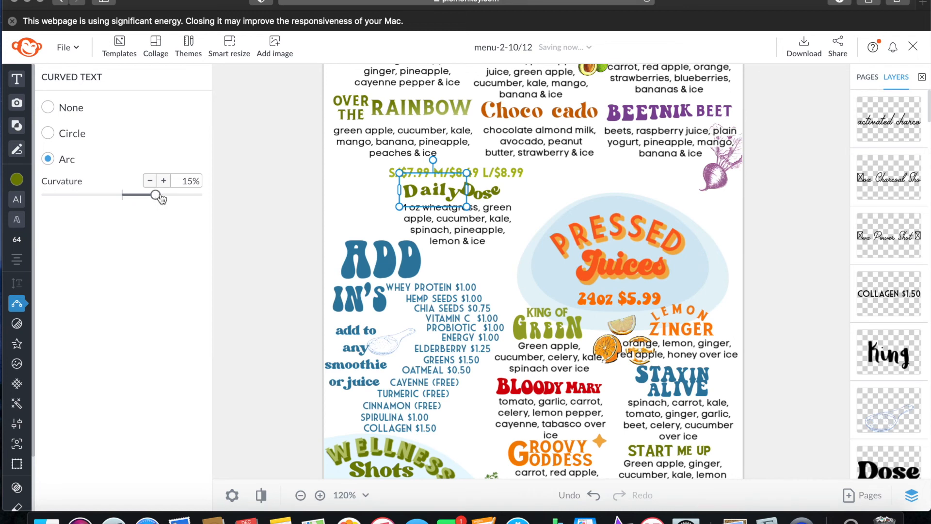
click(194, 196)
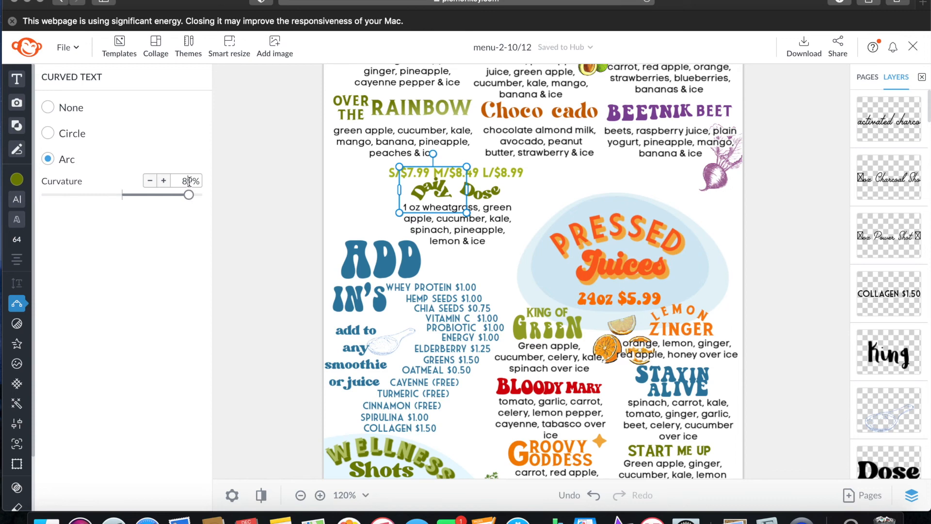
Set the arc curvature of the word "Daily" to 45%.
double_click(190, 181)
text(45)
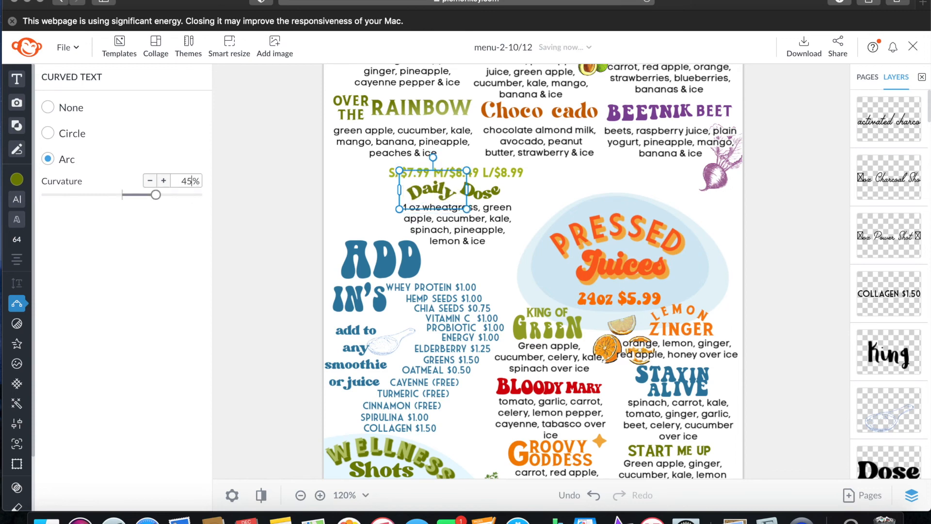
click(260, 191)
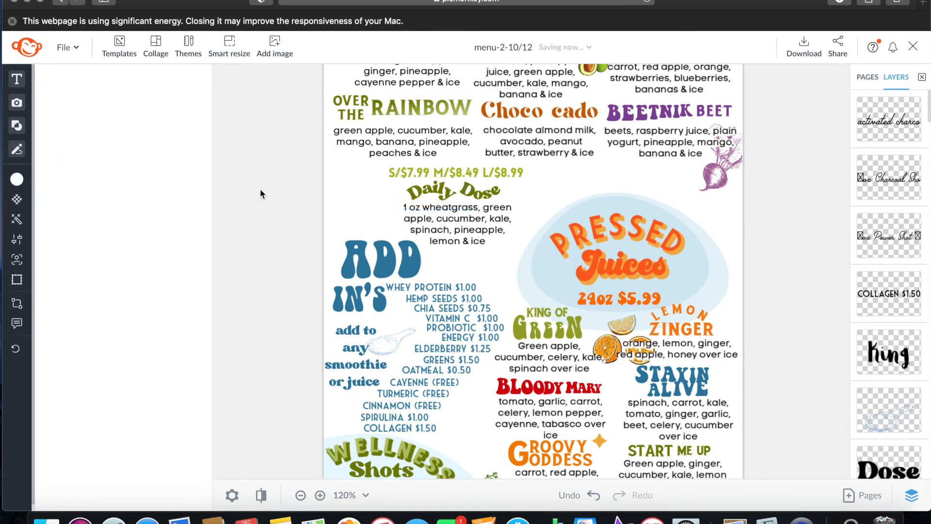
Examine the curved text type and curvature of the word "Dose" in the Daily Dose heading.
click(496, 196)
click(496, 196)
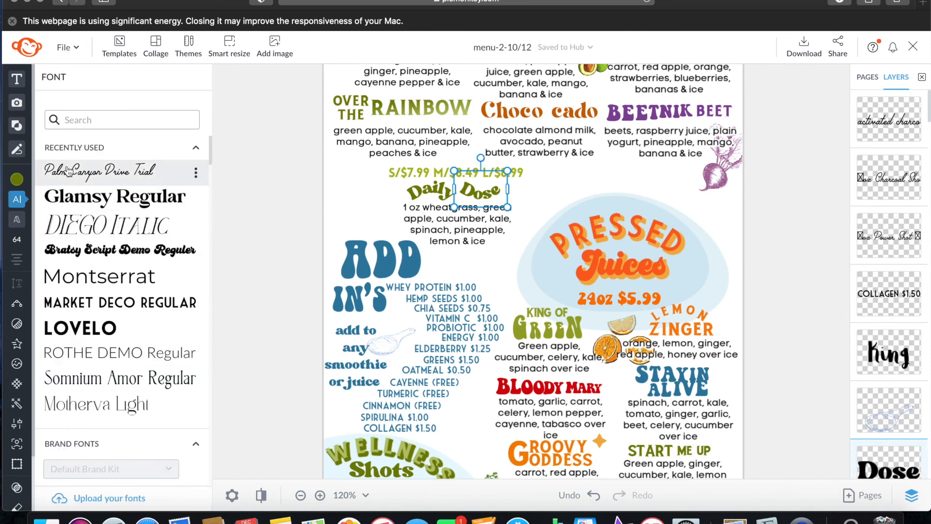
mouse_move(19, 333)
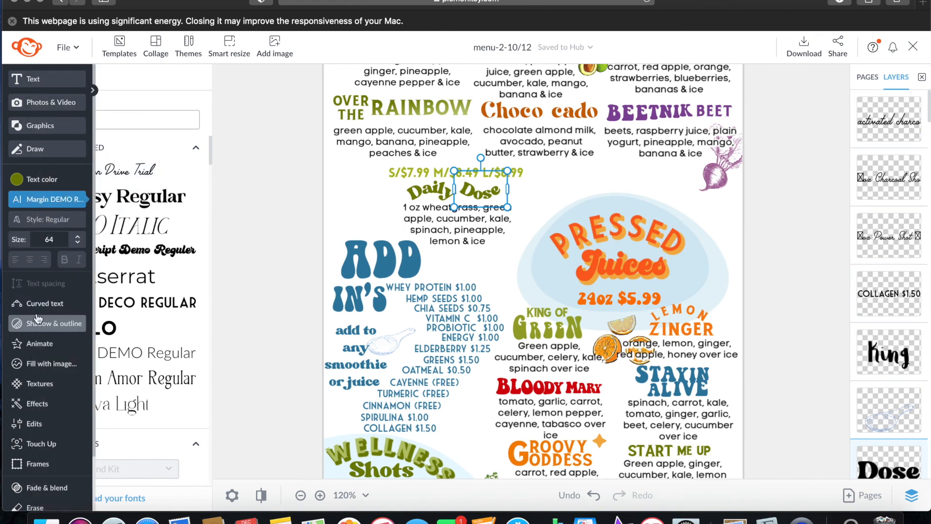
click(18, 303)
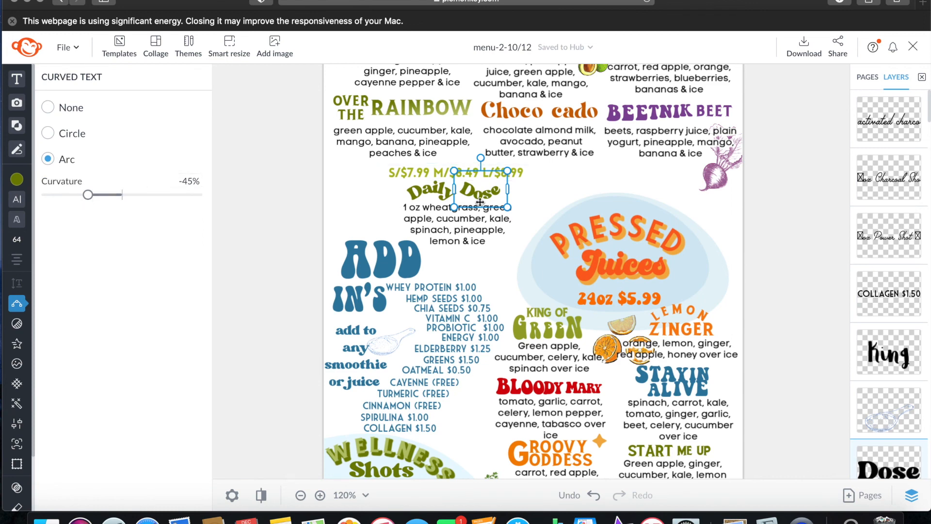
click(535, 202)
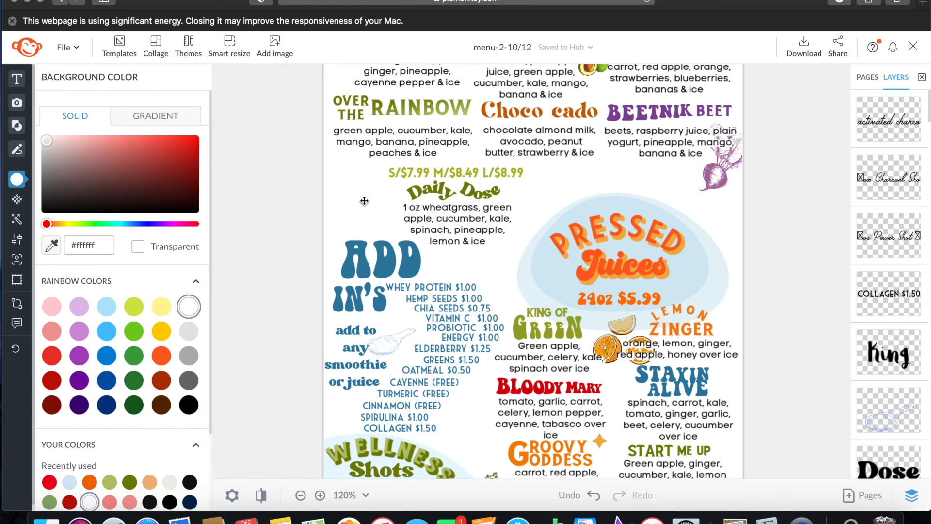
Zoom out on the menu to review its overall layout.
key(super+minus)
key(super+minus)
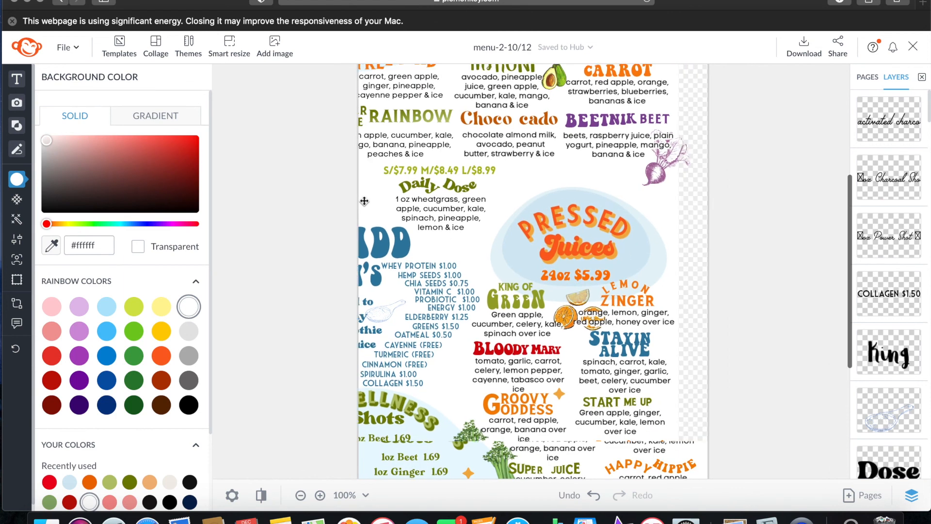
key(super+minus)
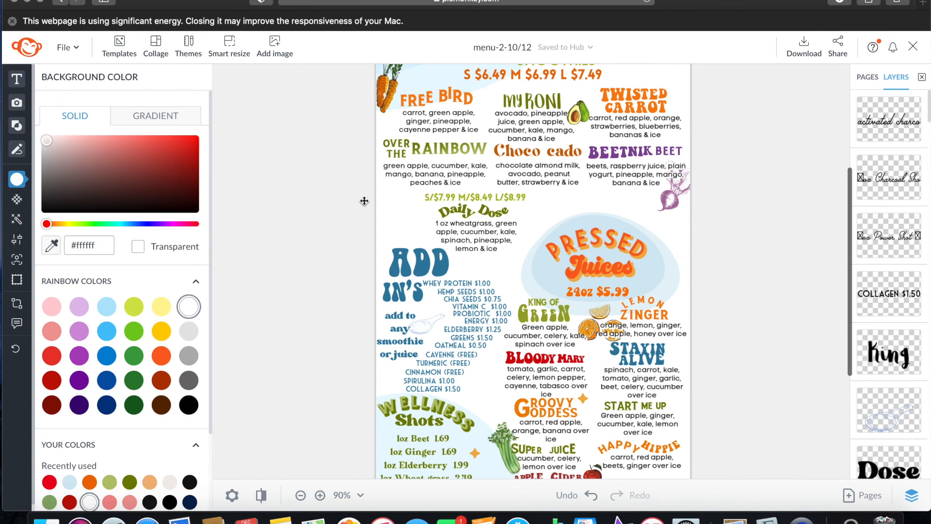
key(super+minus)
key(super+minus)
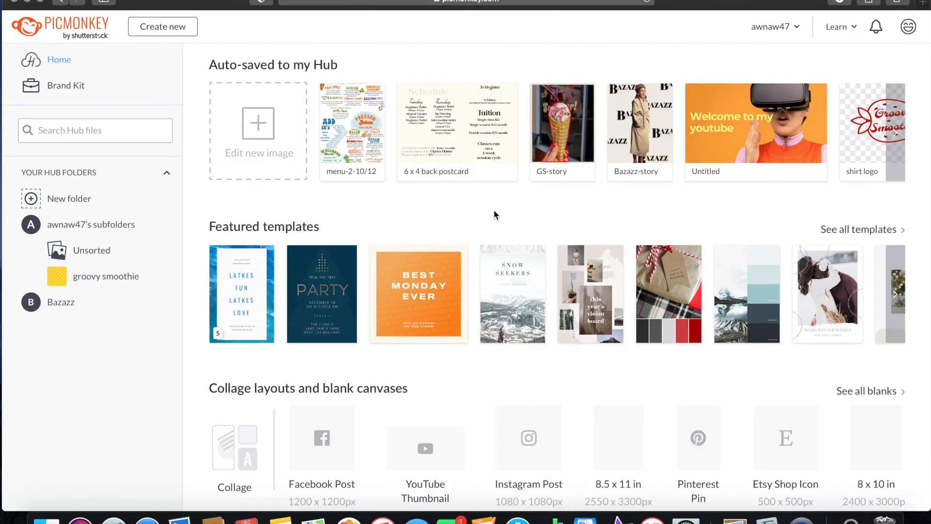